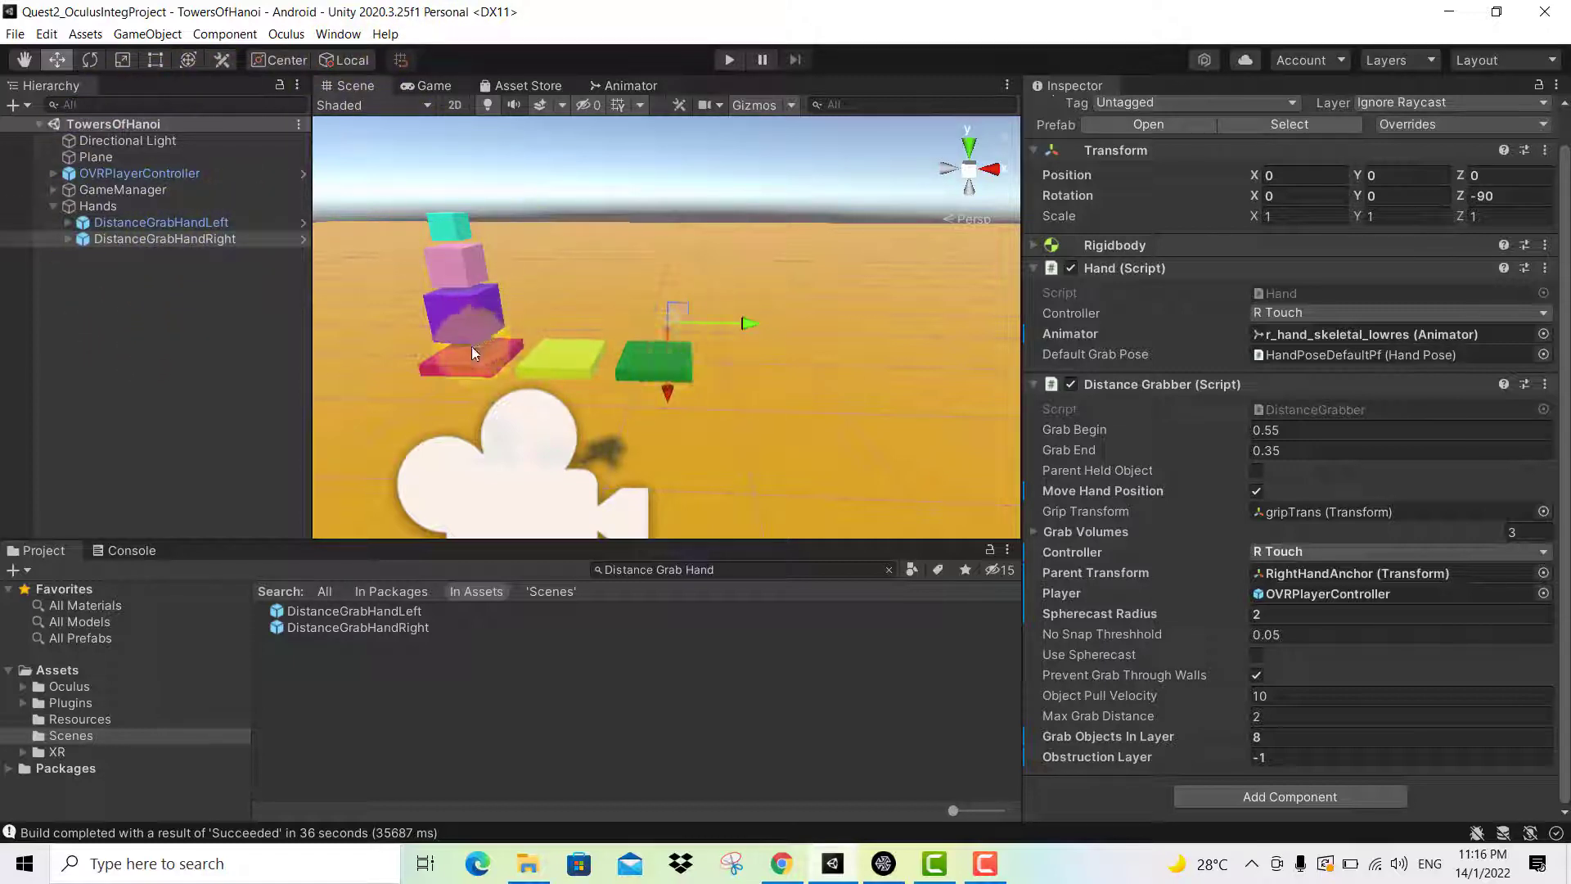
# Inspect OVRPlayerController, expand both distance grab hands in the hierarchy, and inspect the components of DistanceGrabHandLeft
pyautogui.click(126, 174)
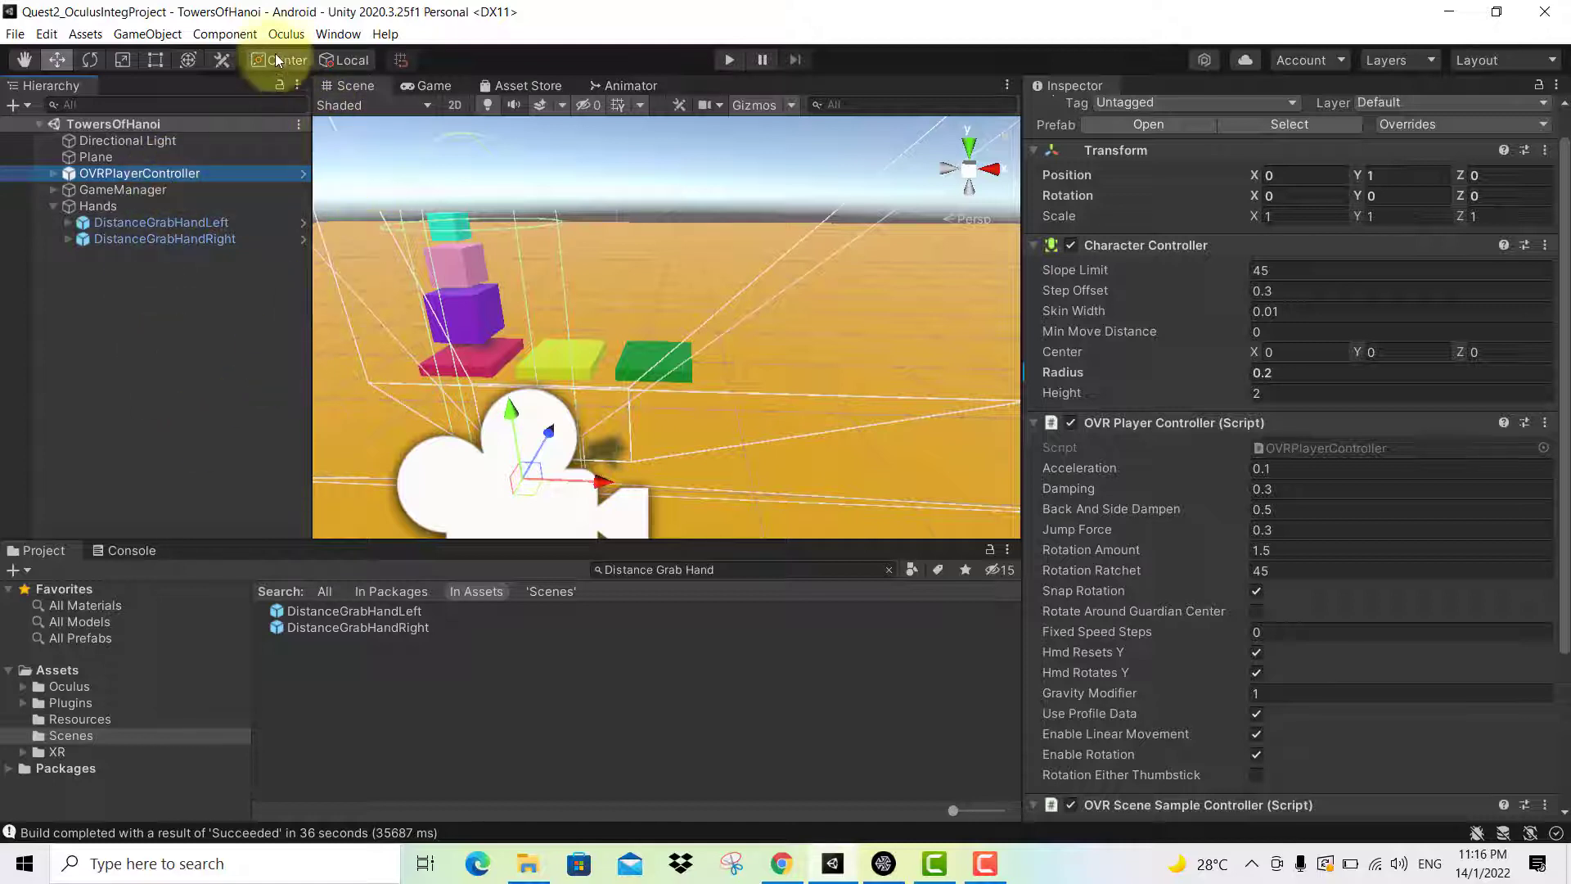
pyautogui.click(154, 221)
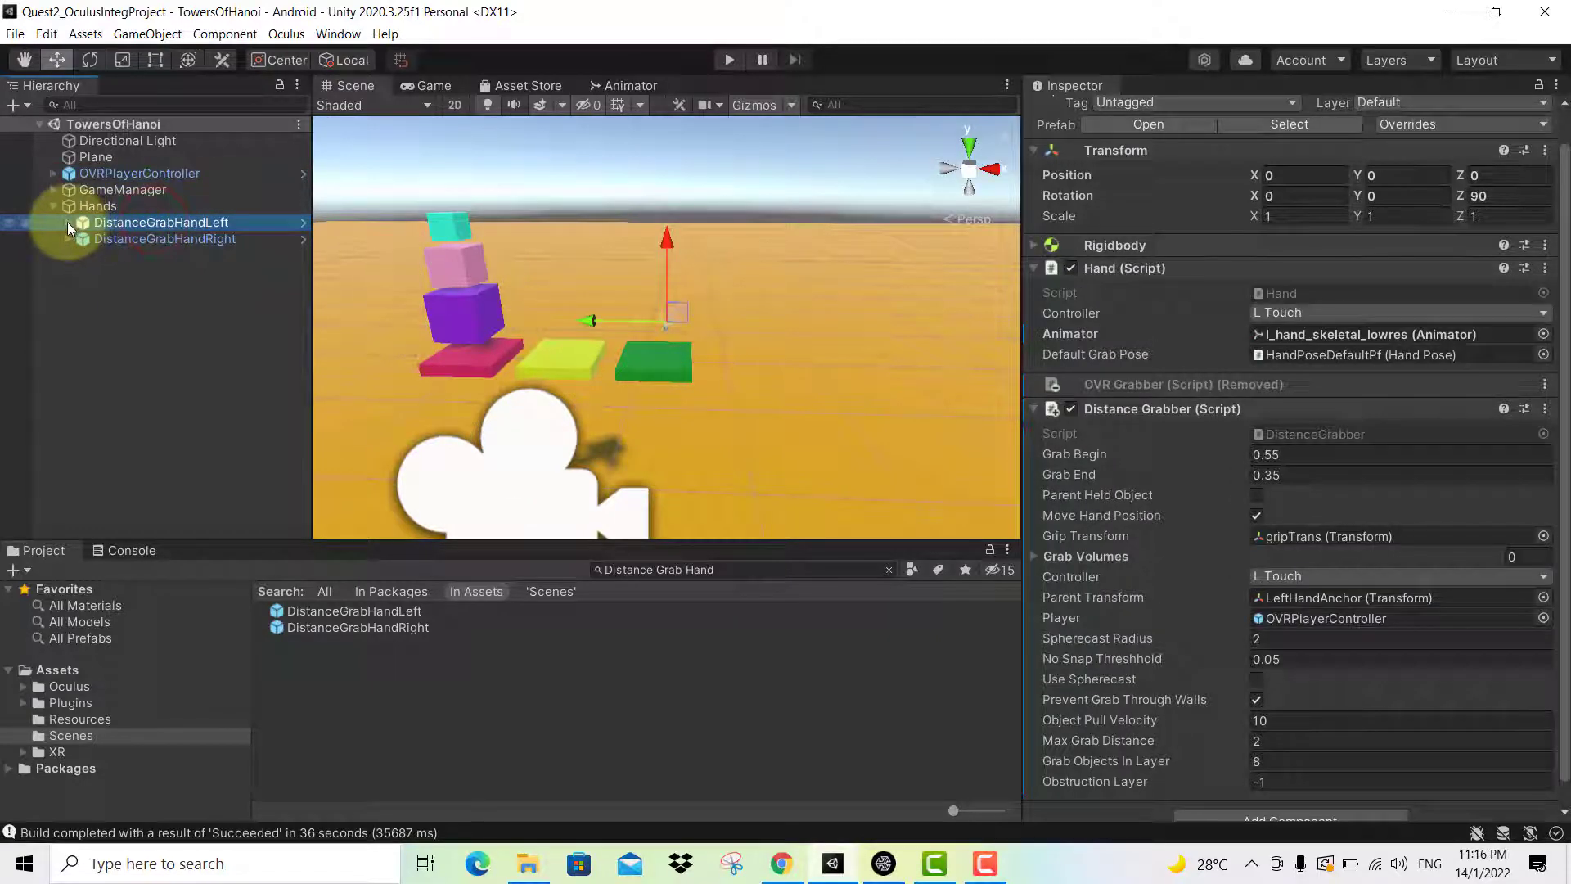
pyautogui.click(67, 222)
pyautogui.click(67, 290)
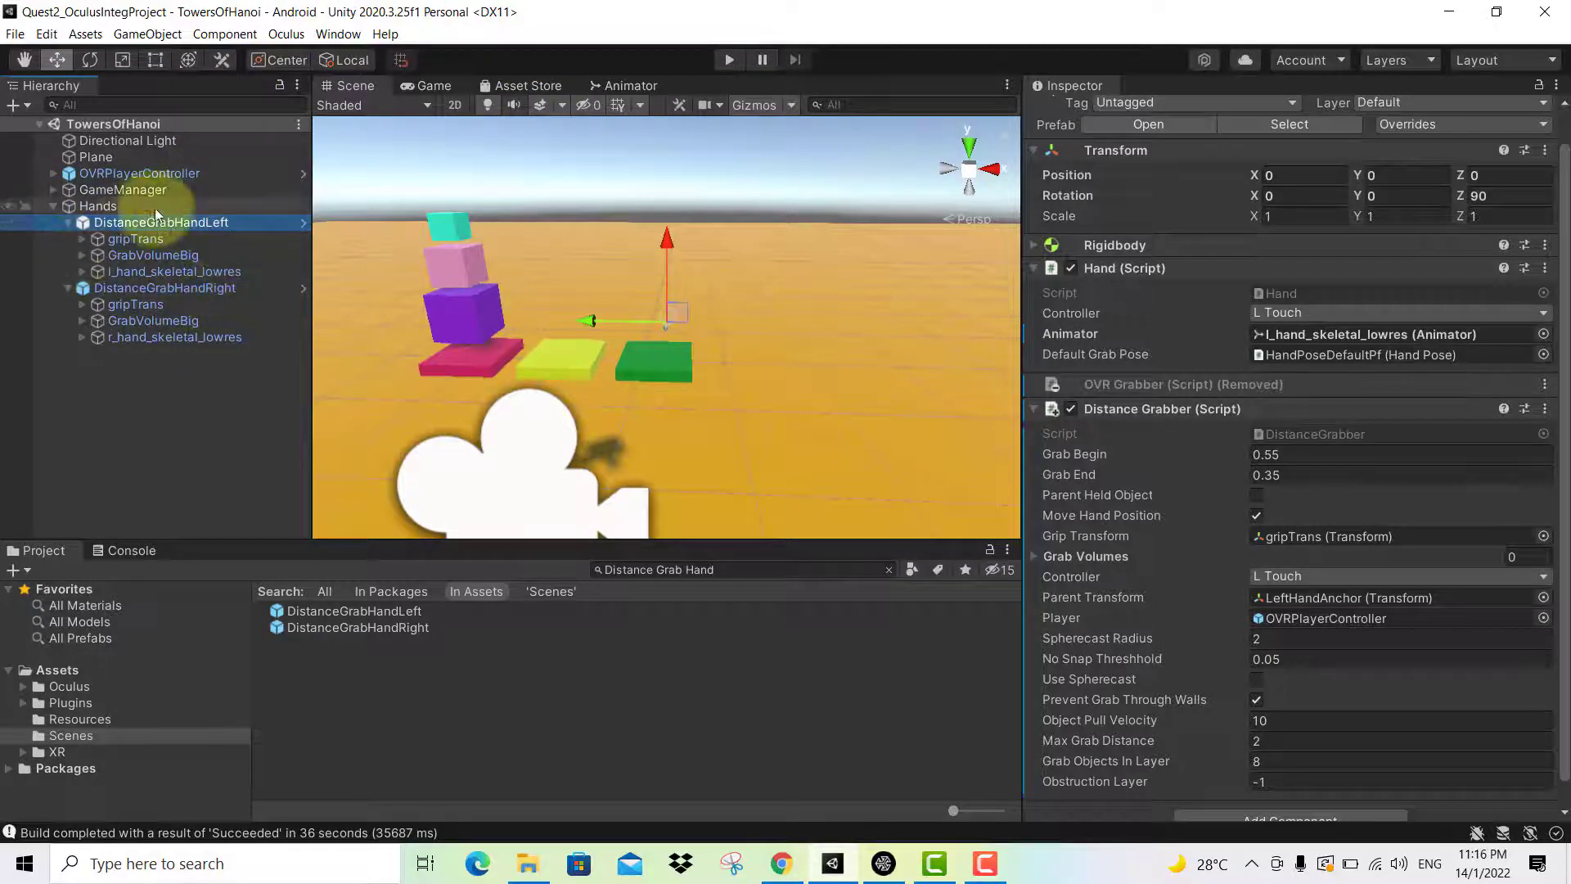
pyautogui.click(139, 223)
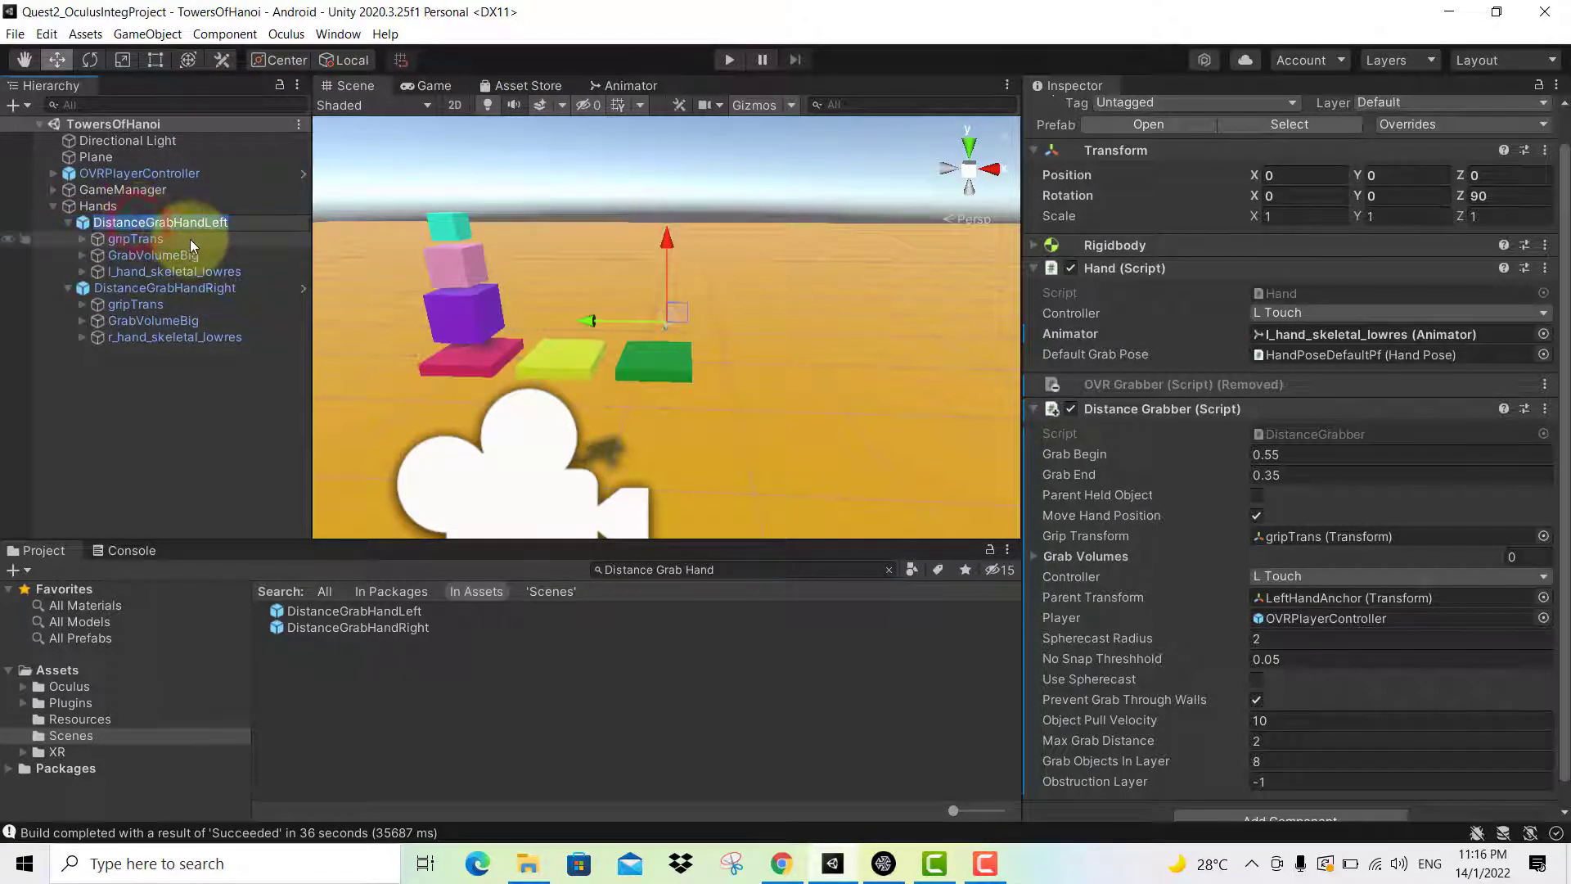
pyautogui.click(185, 292)
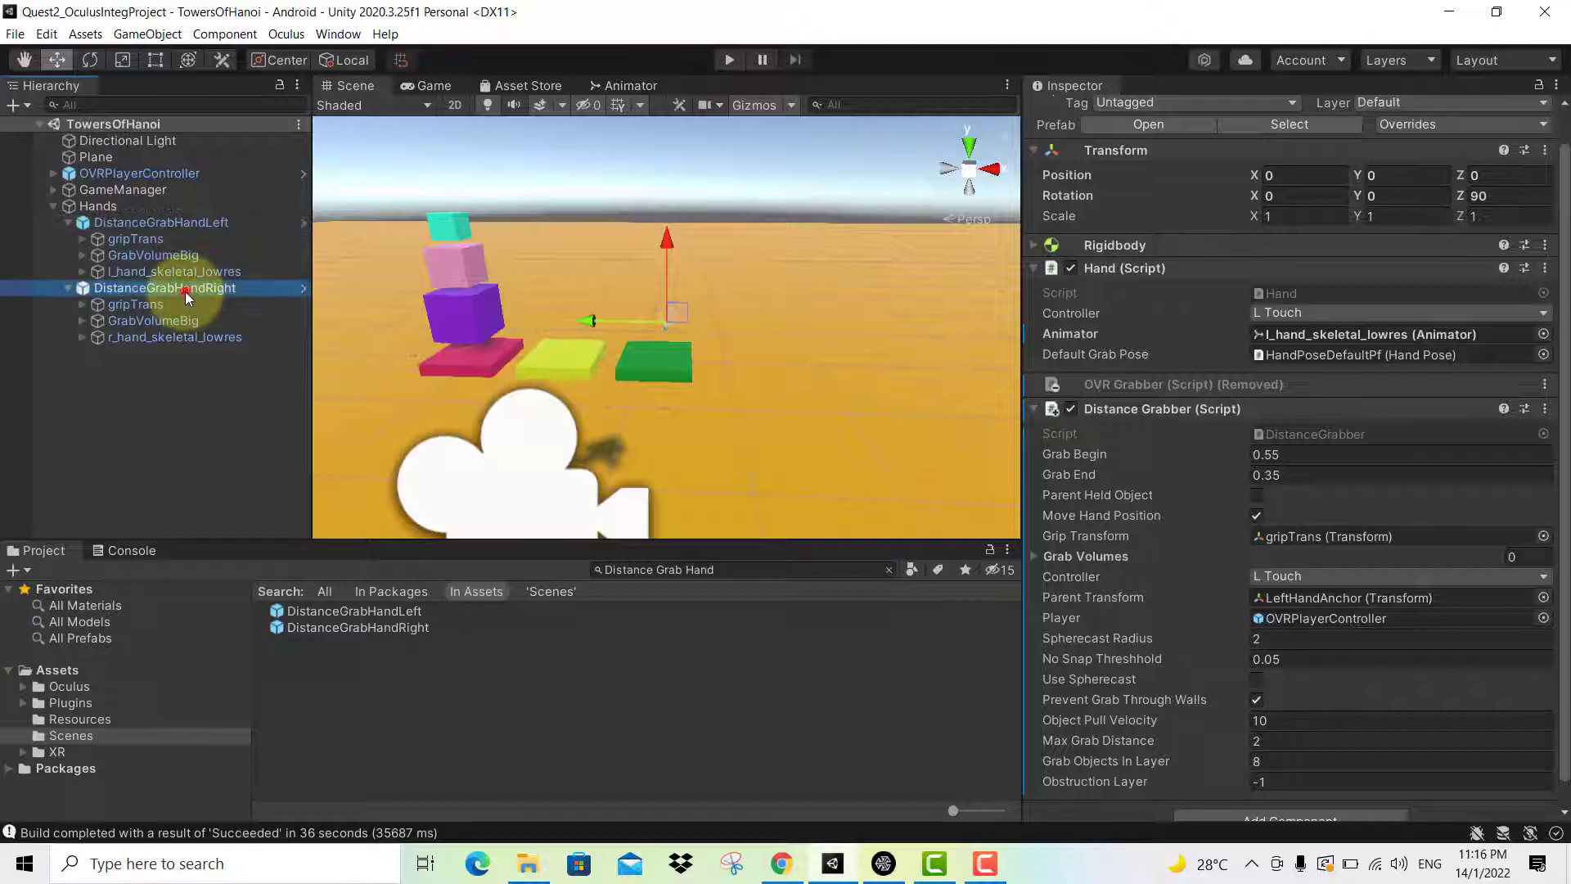
pyautogui.click(197, 227)
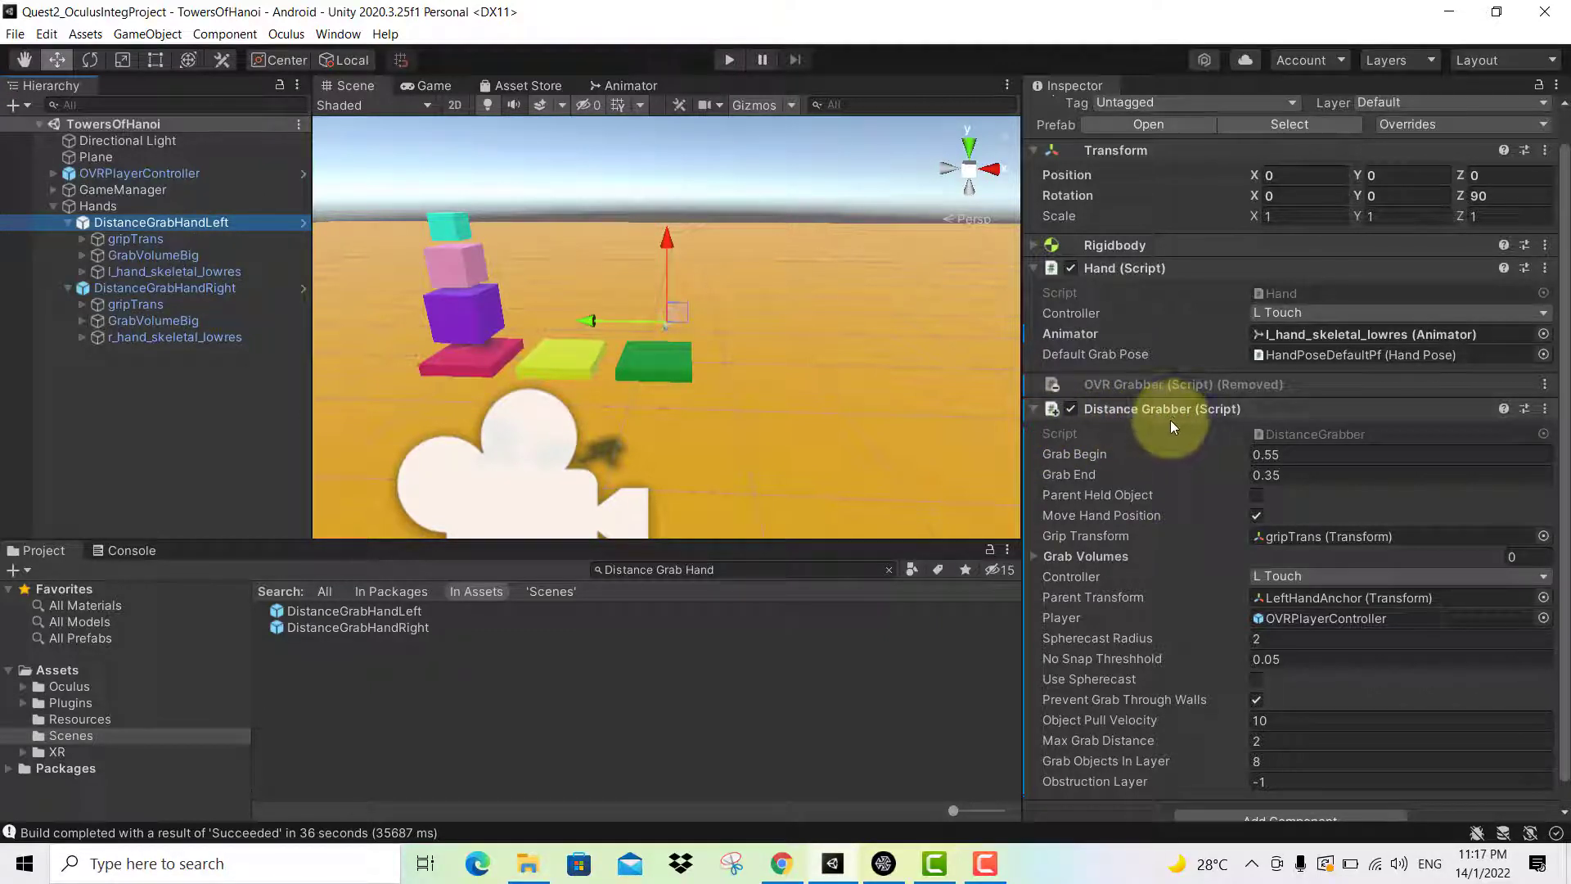
# Collapse the Distance Grabber component on DistanceGrabHandLeft and review the available options for OVR Grabber and Distance Grabber
pyautogui.click(1034, 410)
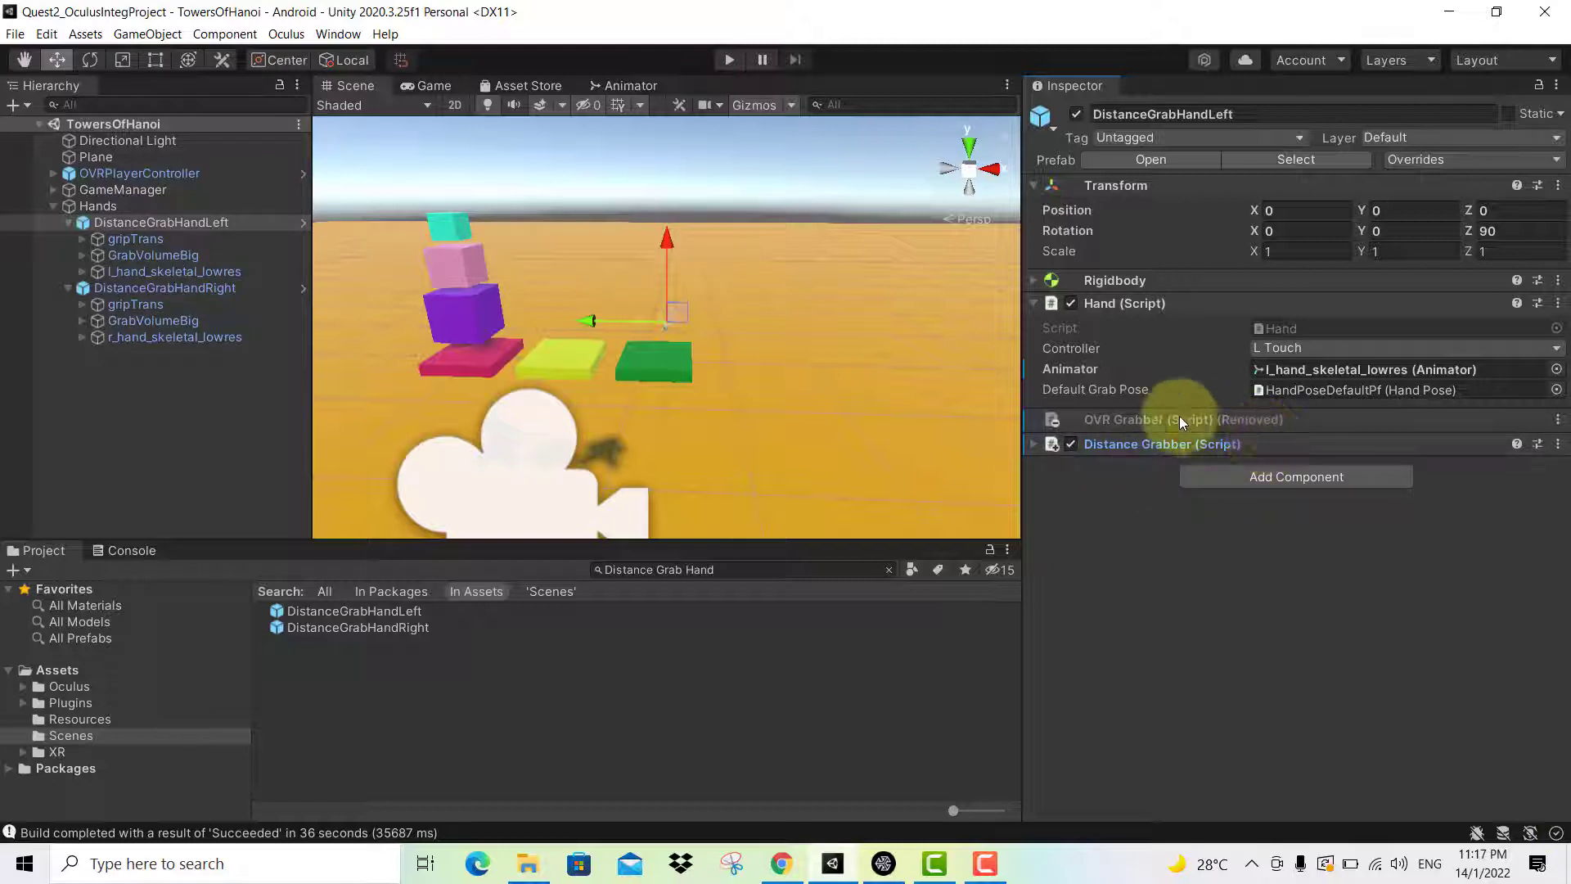
pyautogui.click(1135, 421)
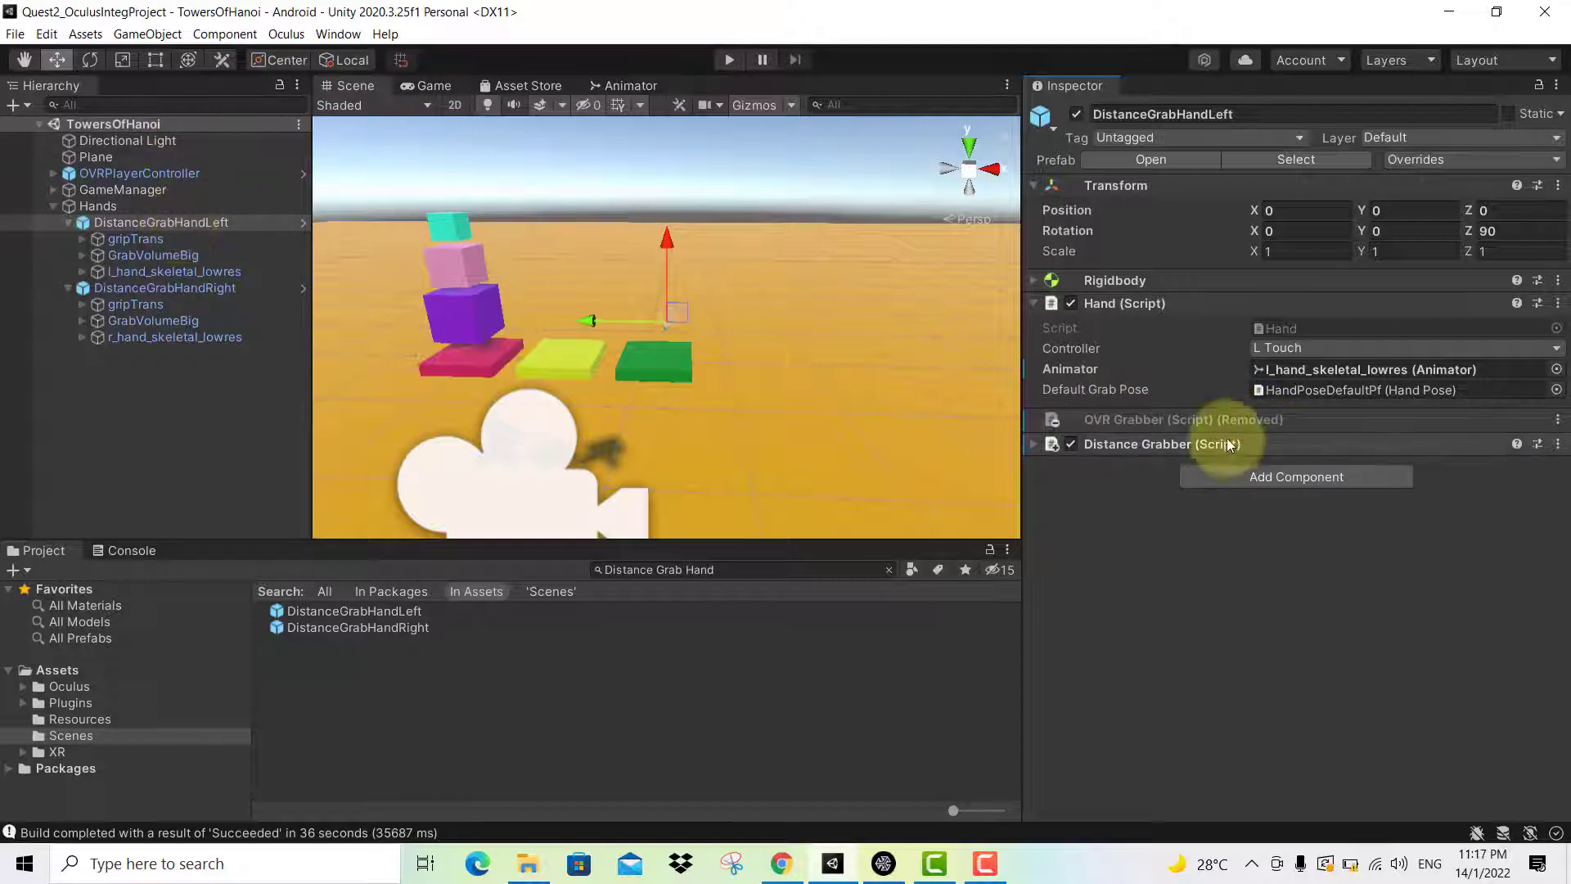
pyautogui.click(1558, 421)
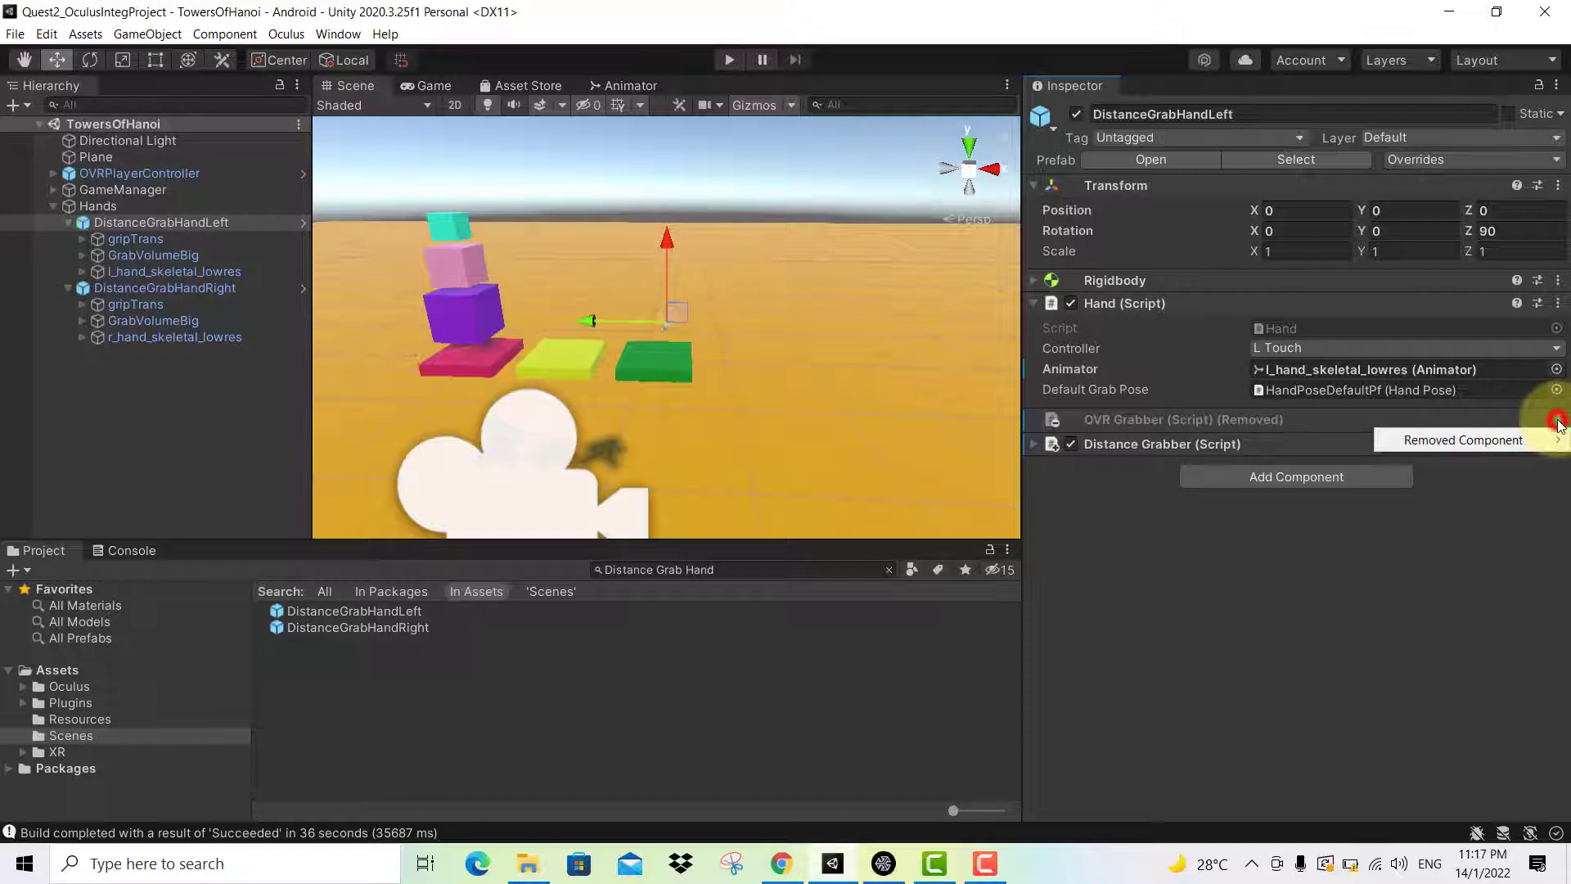
pyautogui.click(1525, 522)
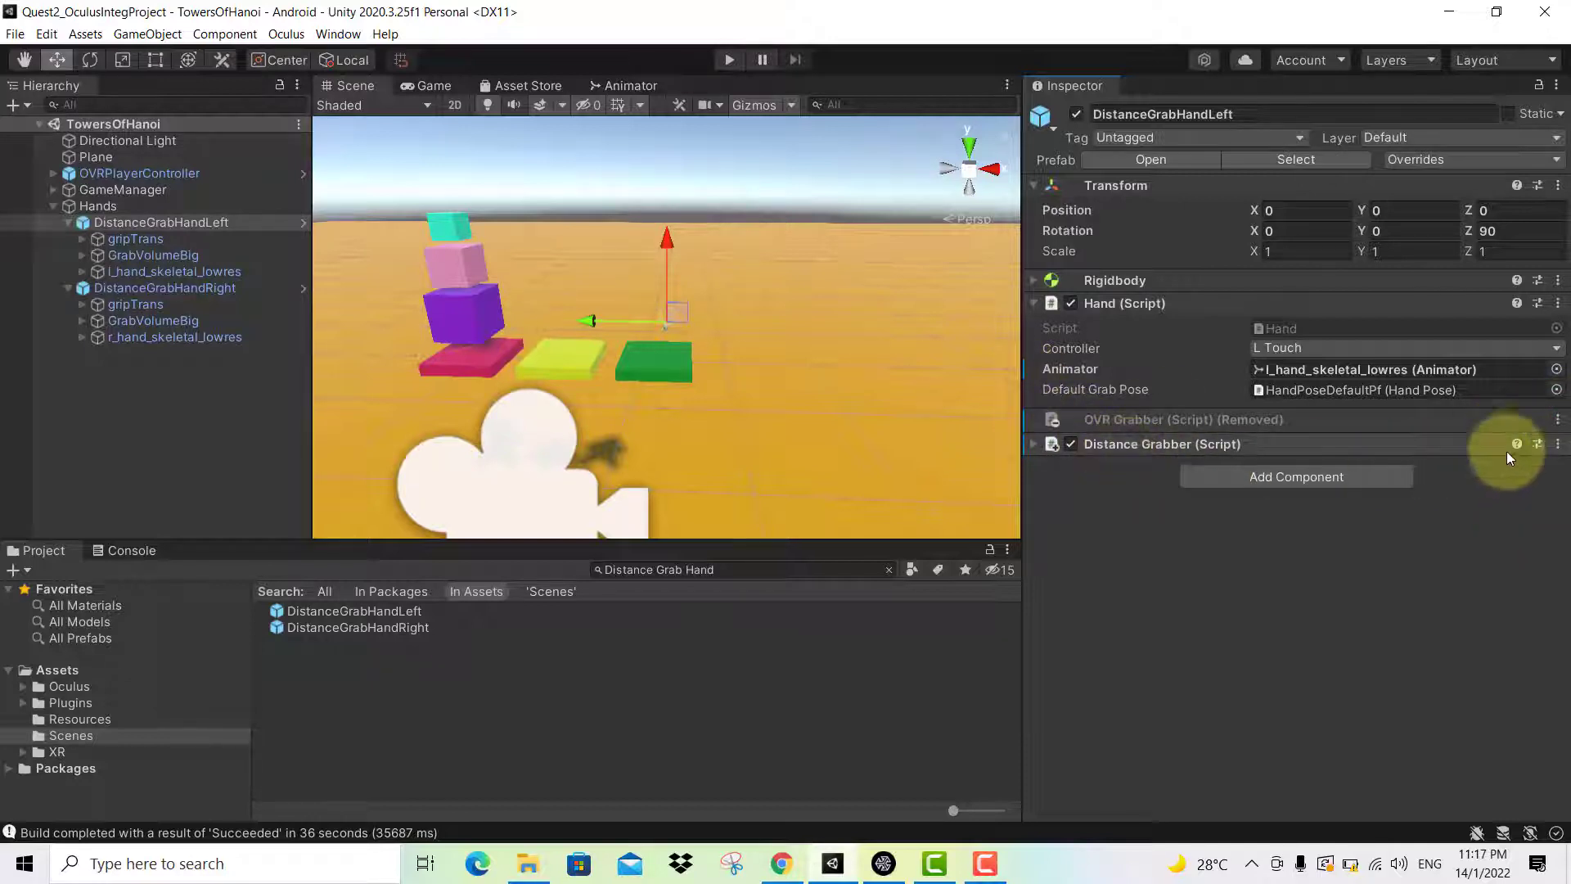
pyautogui.click(1557, 444)
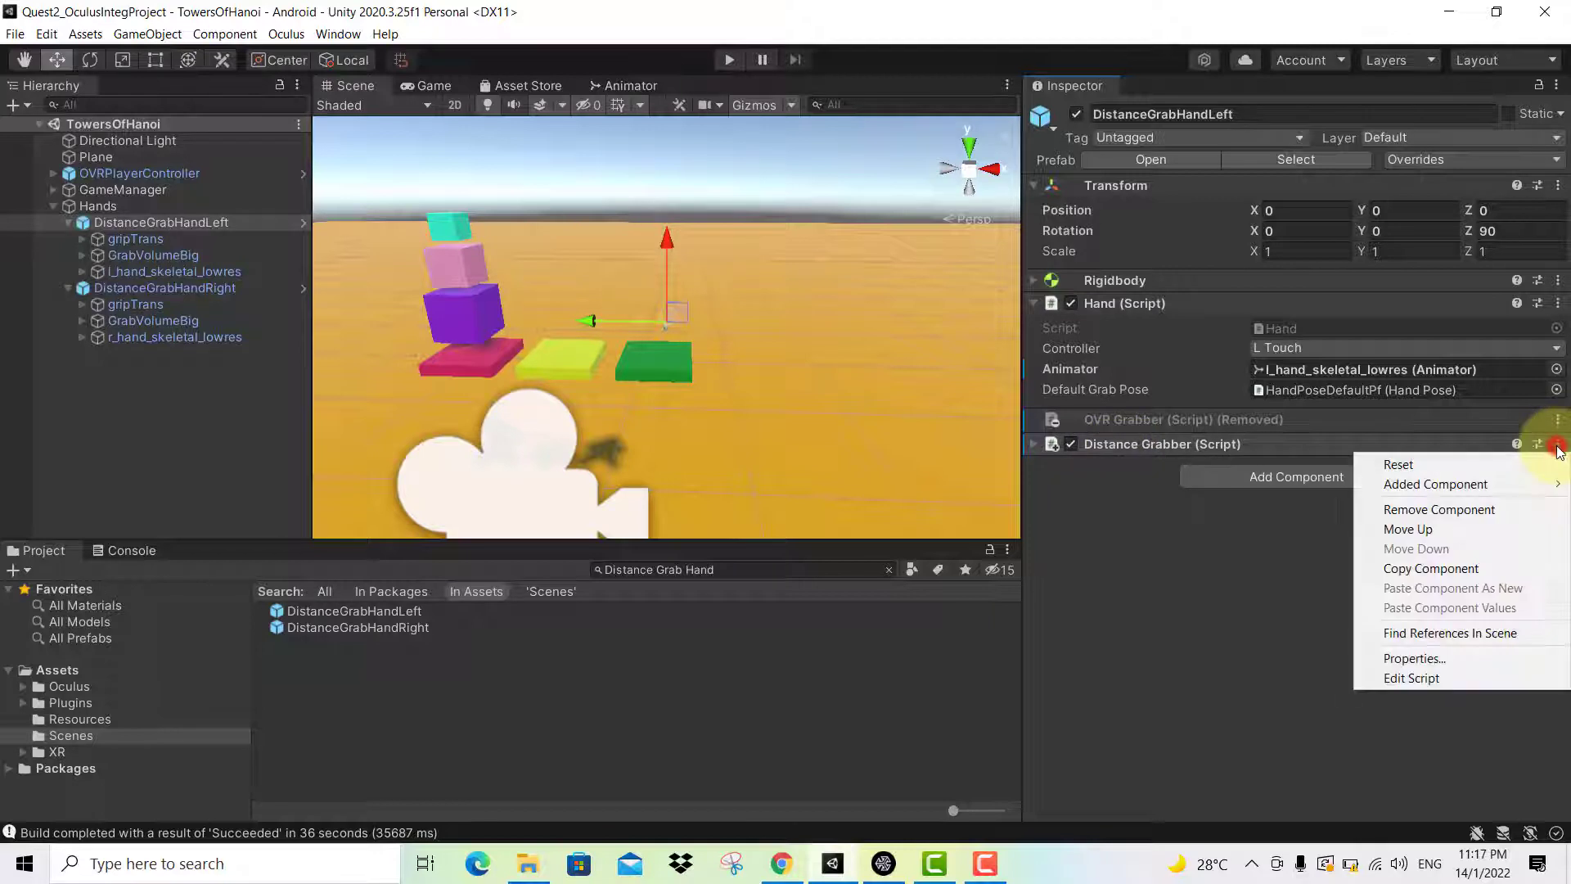
pyautogui.click(1432, 510)
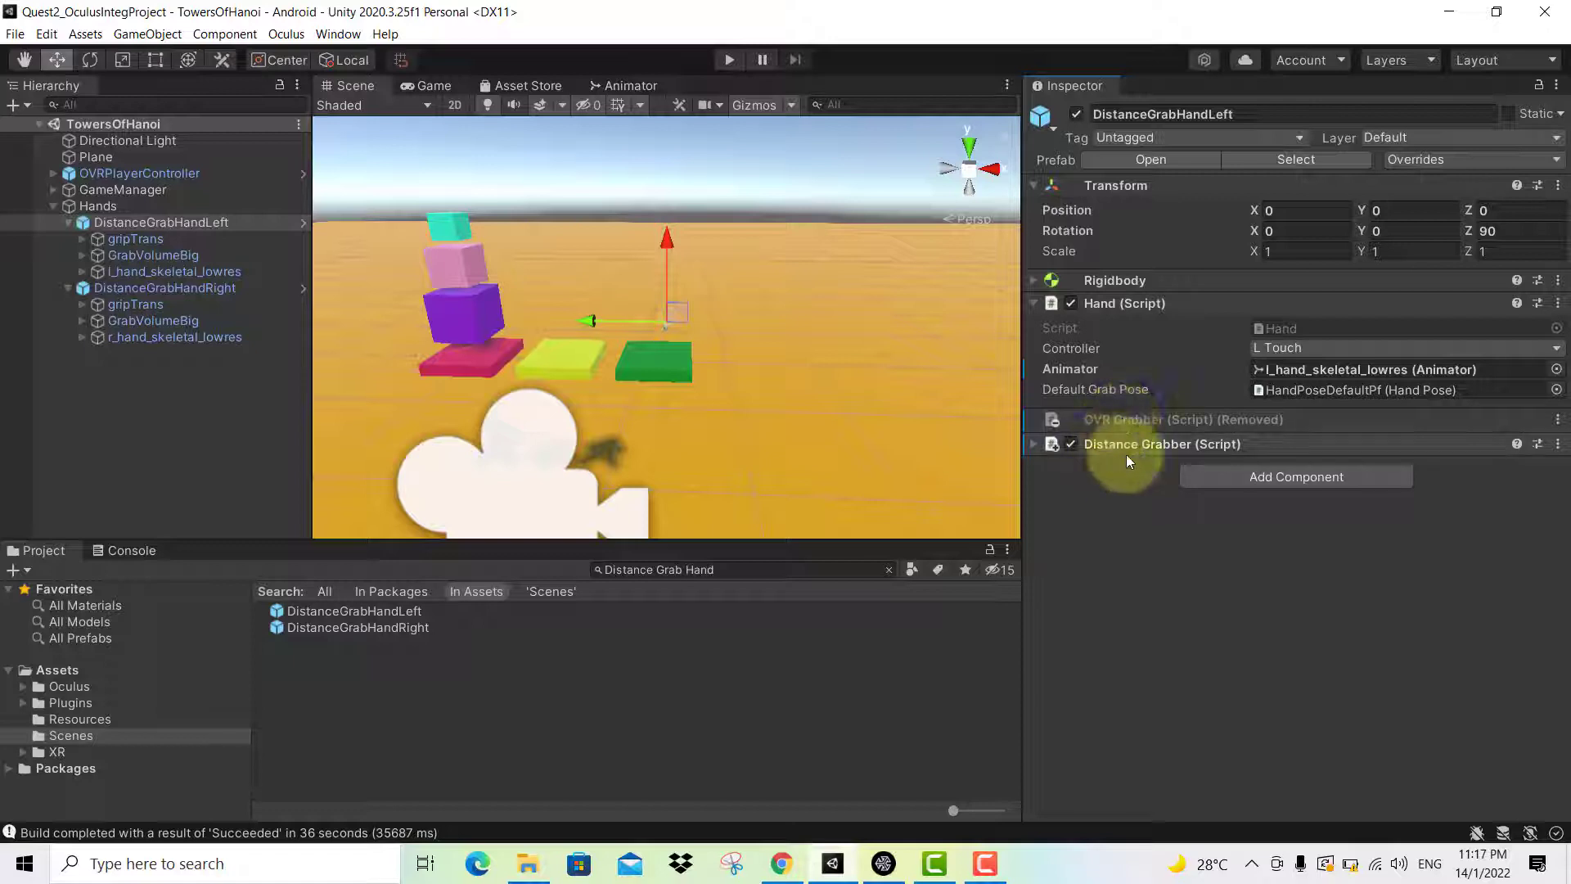
pyautogui.click(1117, 450)
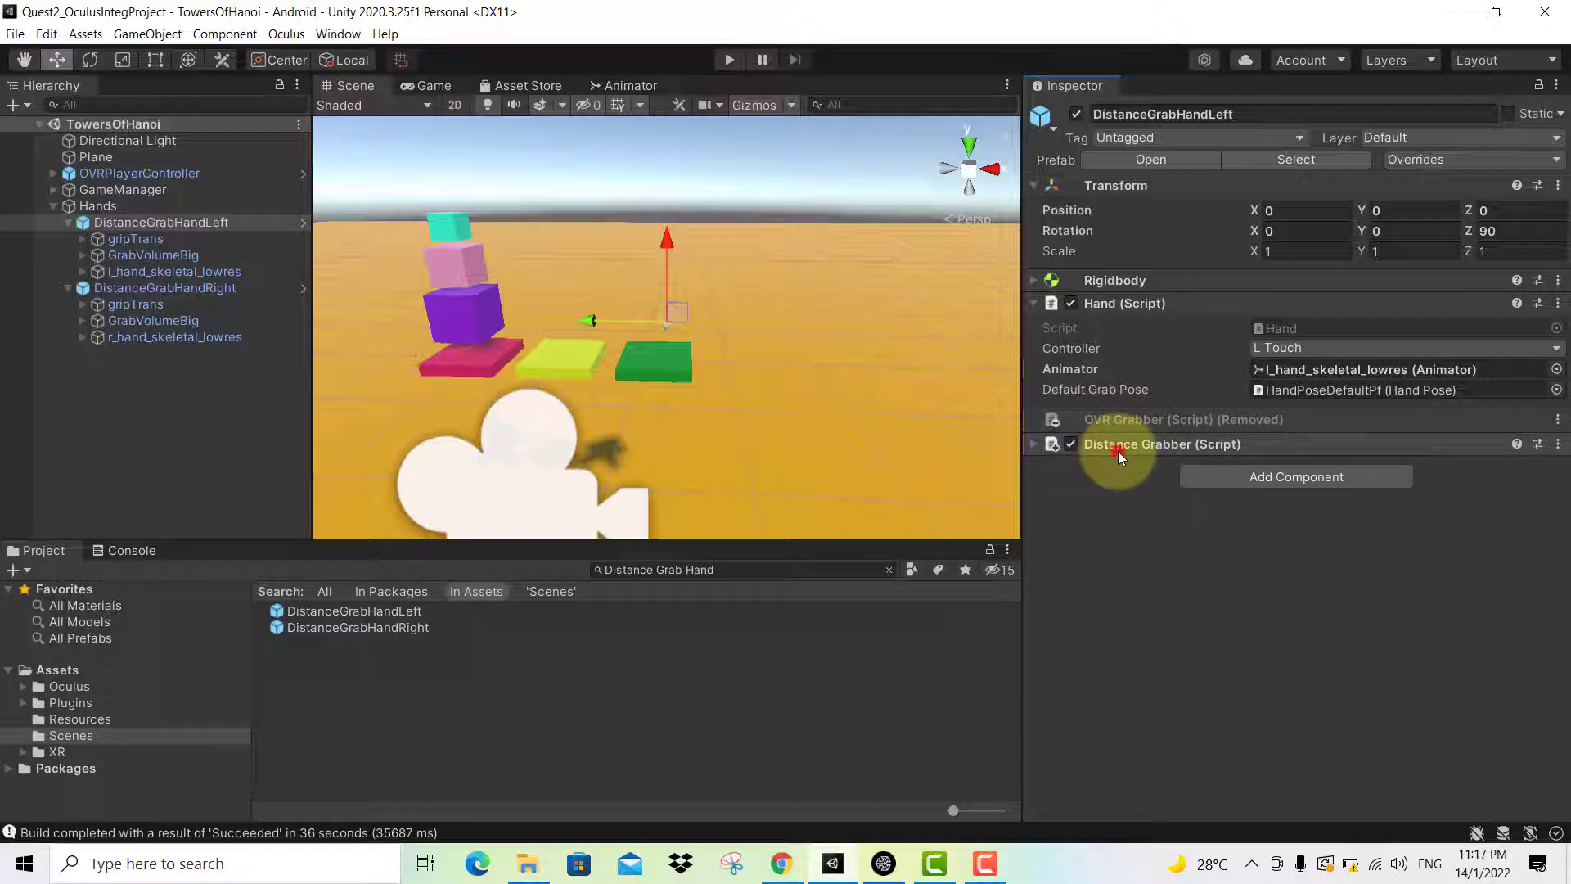
pyautogui.click(1123, 419)
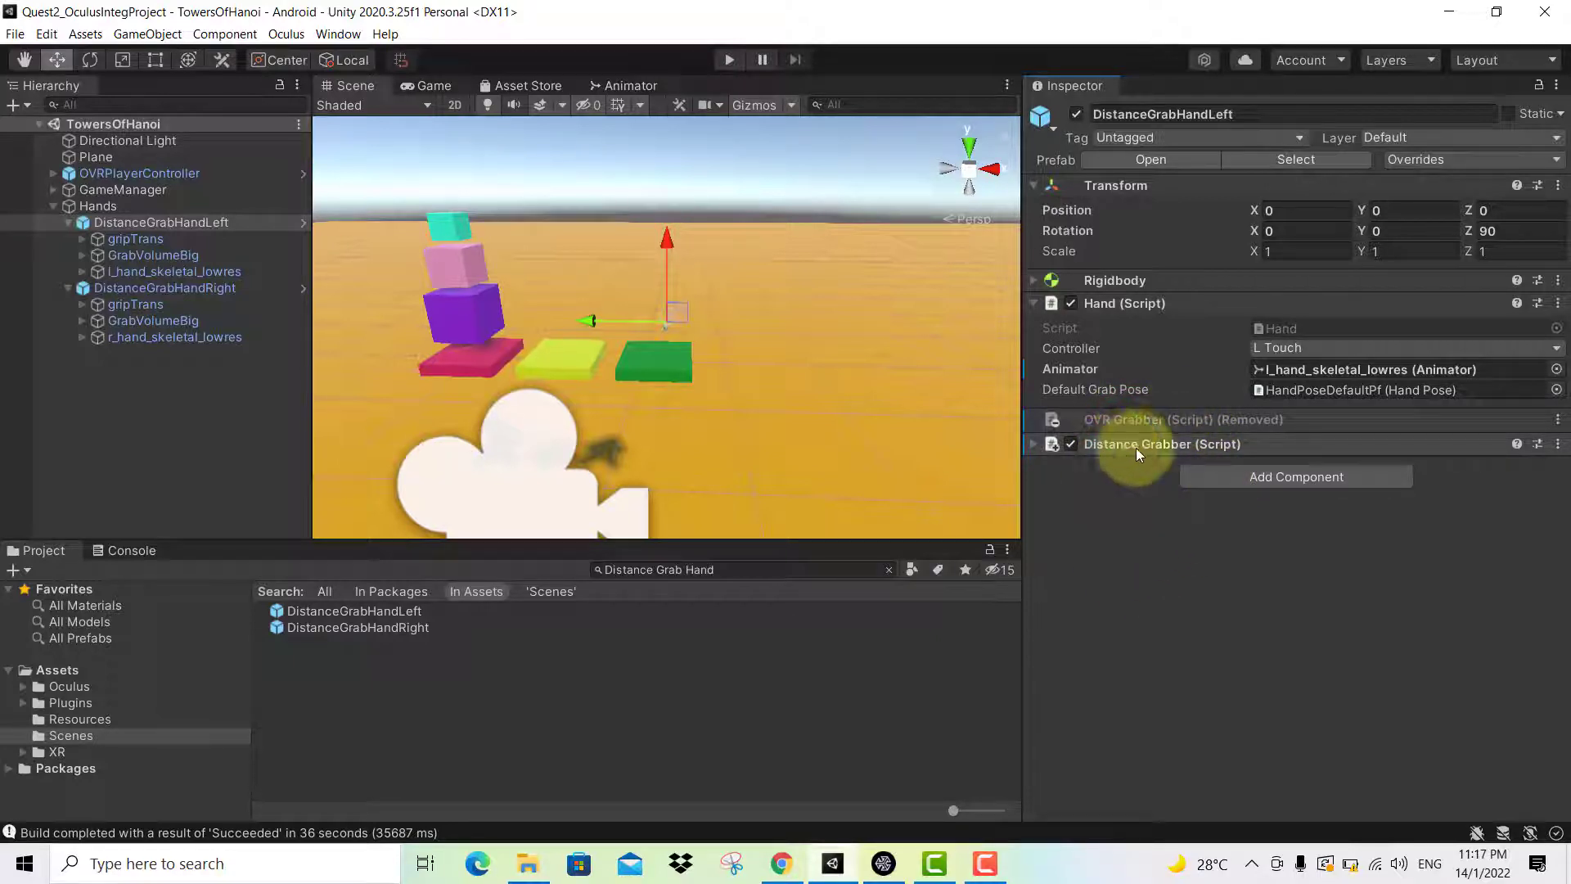
# Search the components that can be added to DistanceGrabHandLeft for "Distance" and close the search without adding one
pyautogui.click(1268, 487)
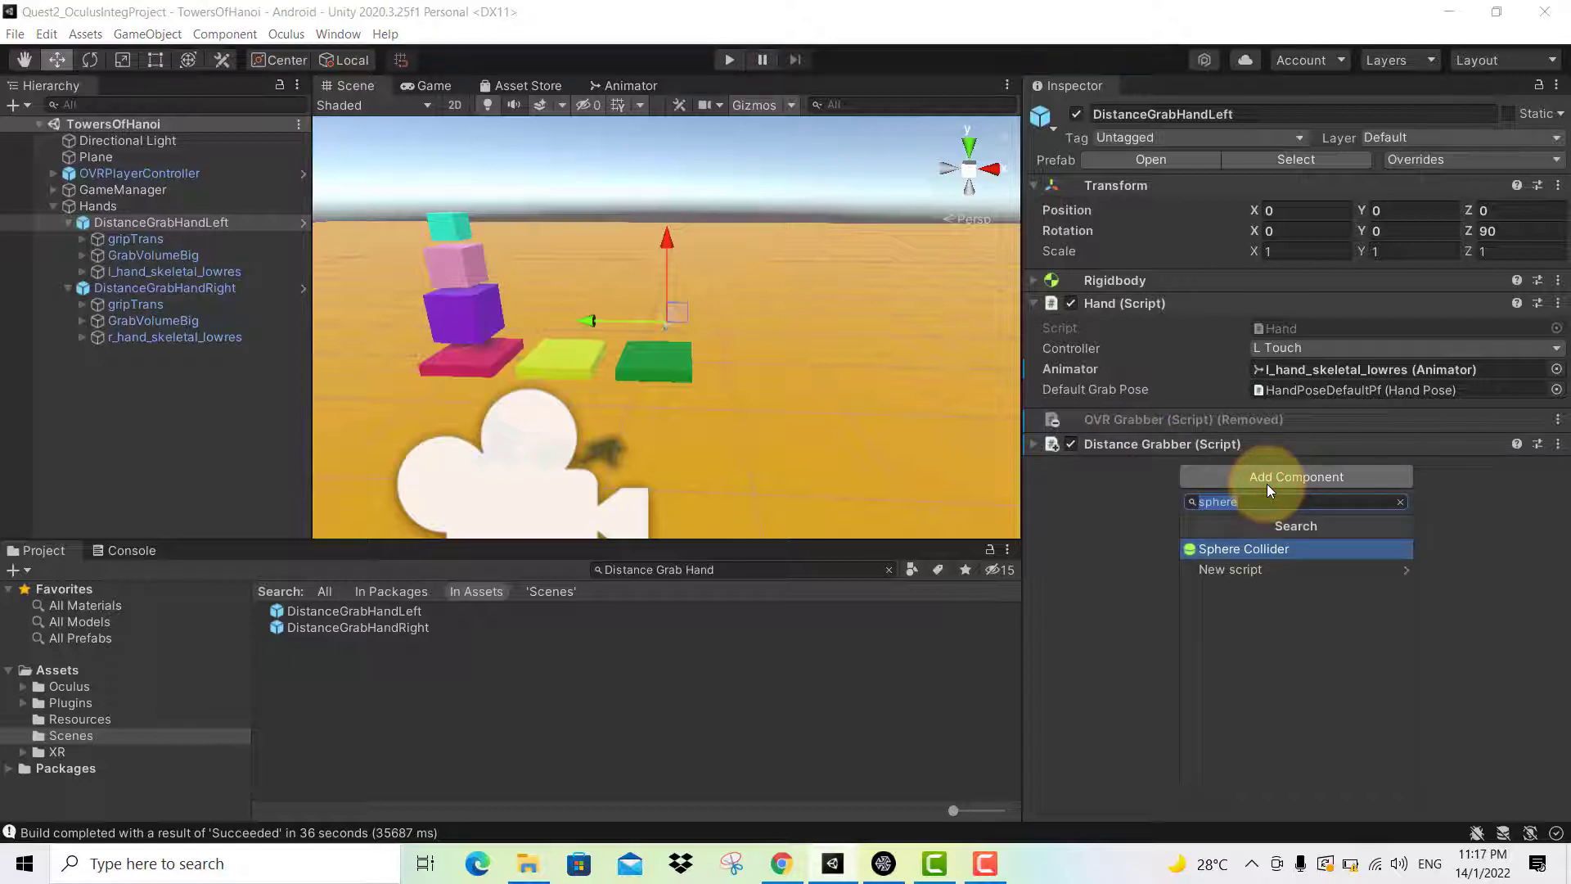
pyautogui.write('Distance')
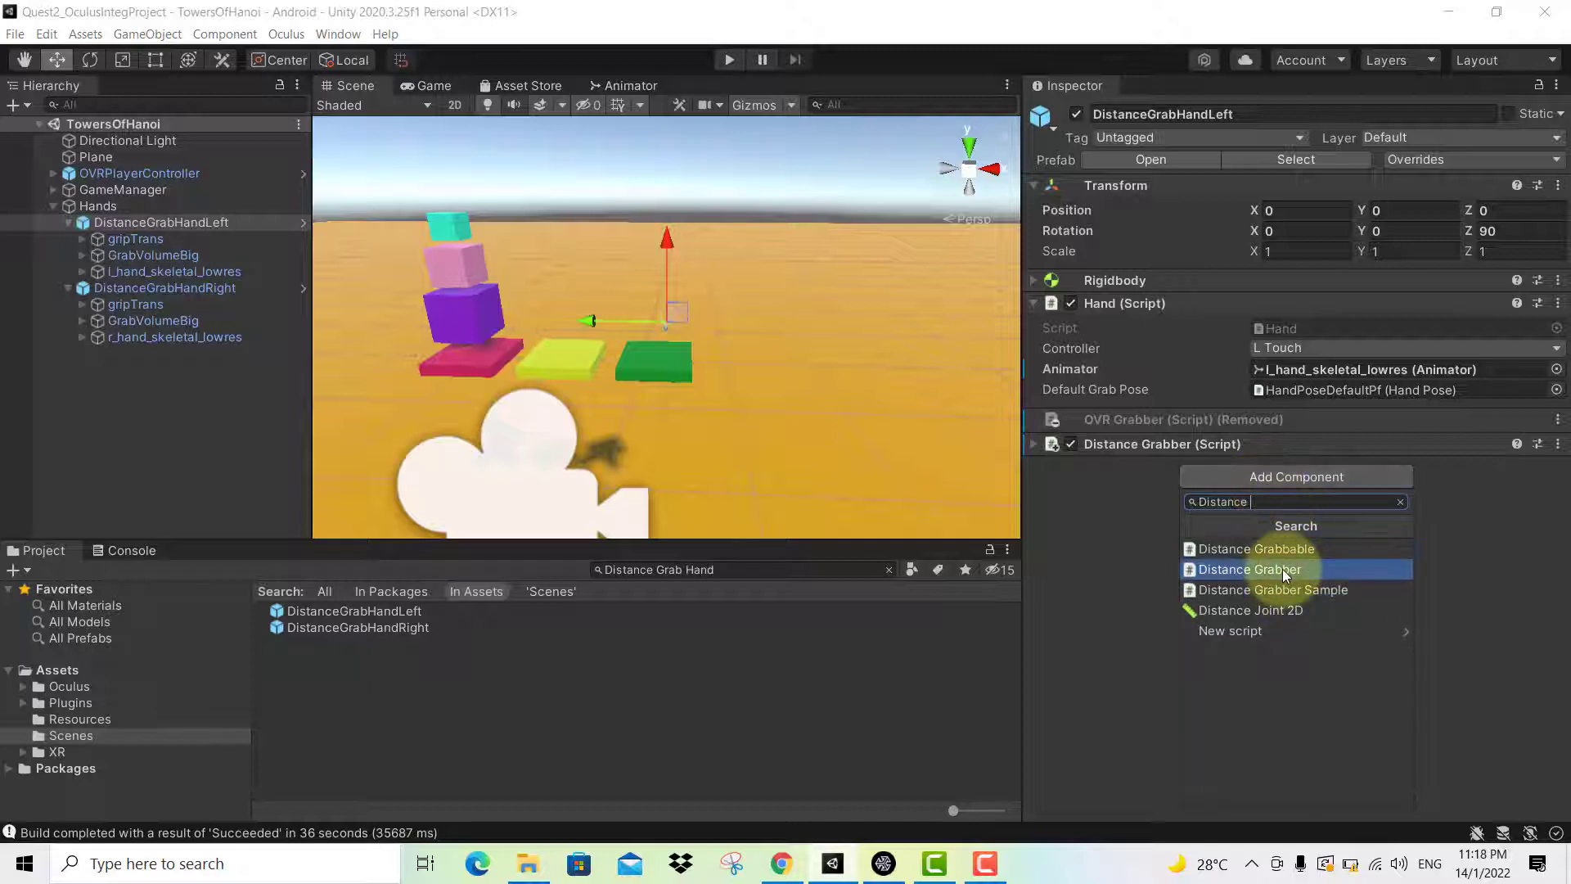
pyautogui.click(1137, 518)
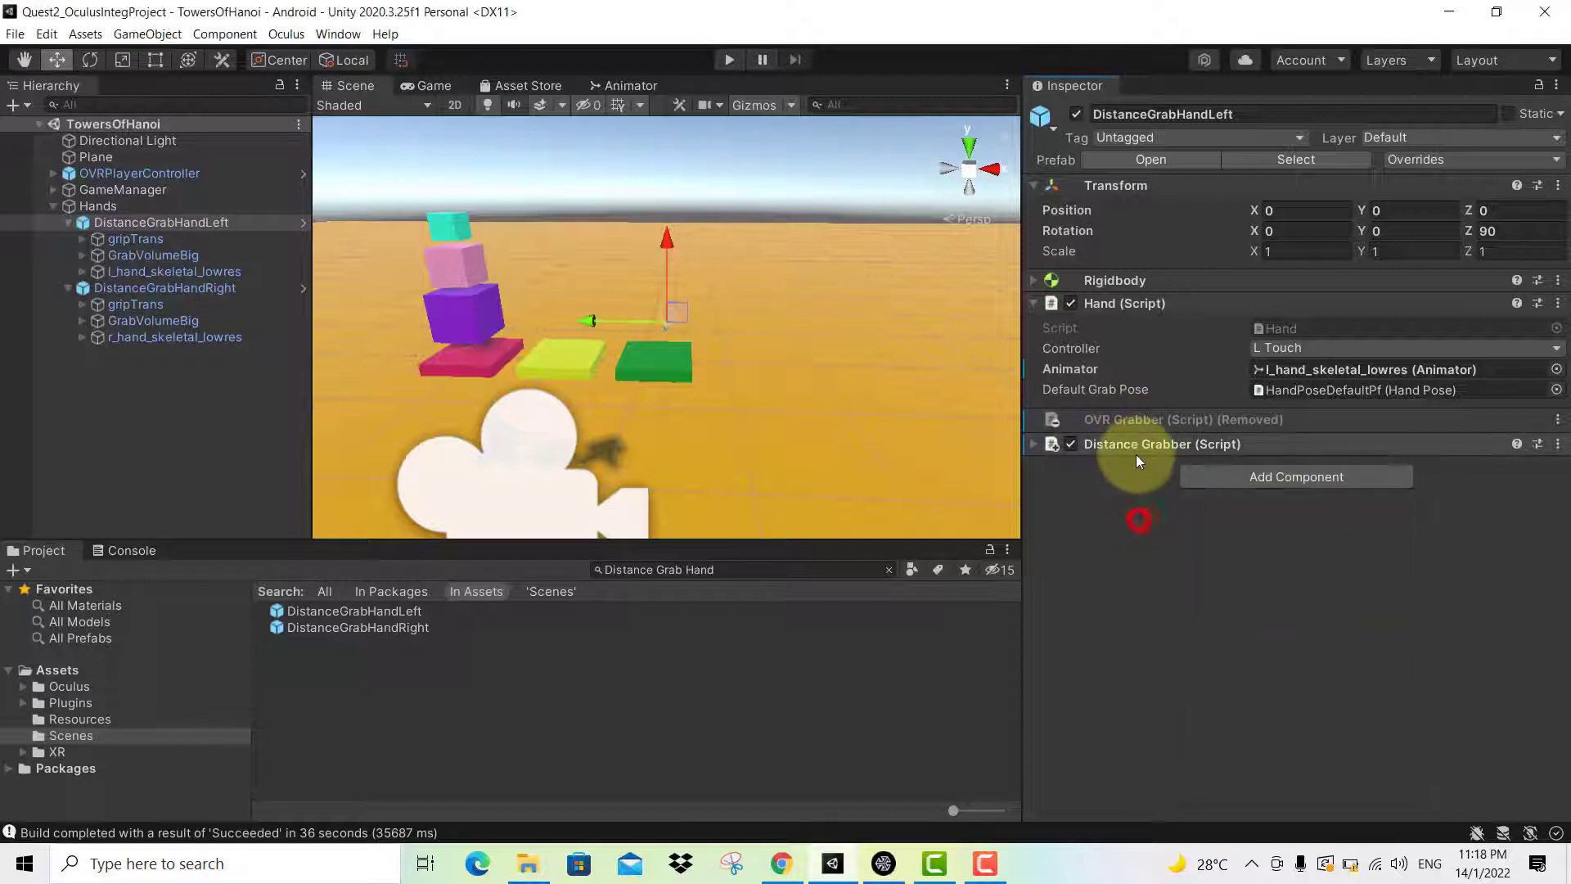
pyautogui.click(1107, 419)
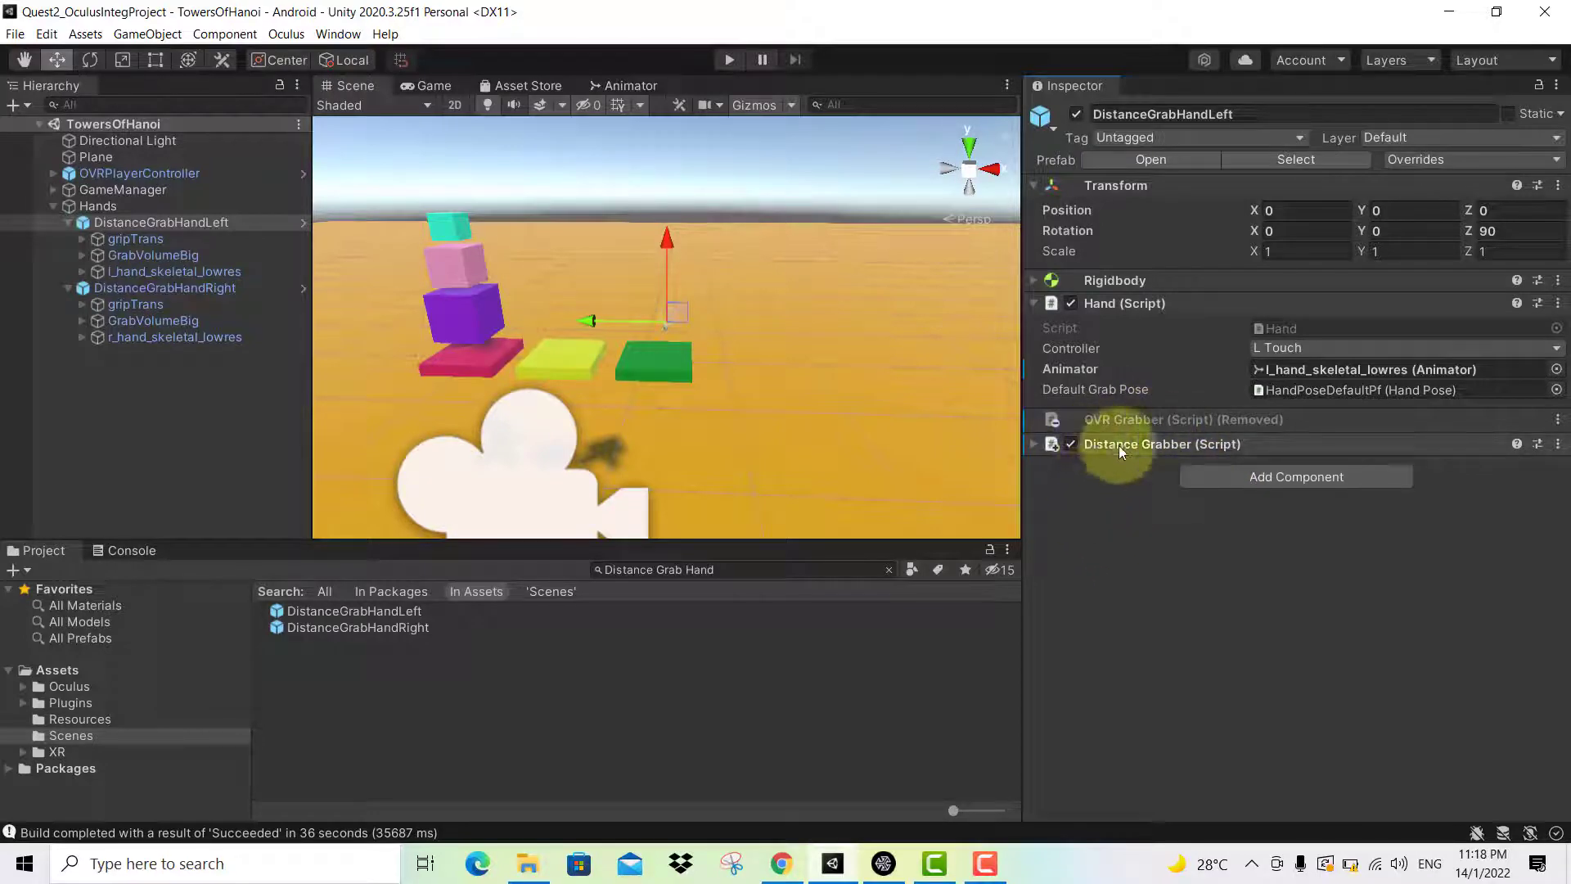
# Expand the Distance Grabber settings and search for "gripT" among the Grip Transform choices, leaving the assignment as it is
pyautogui.click(1035, 443)
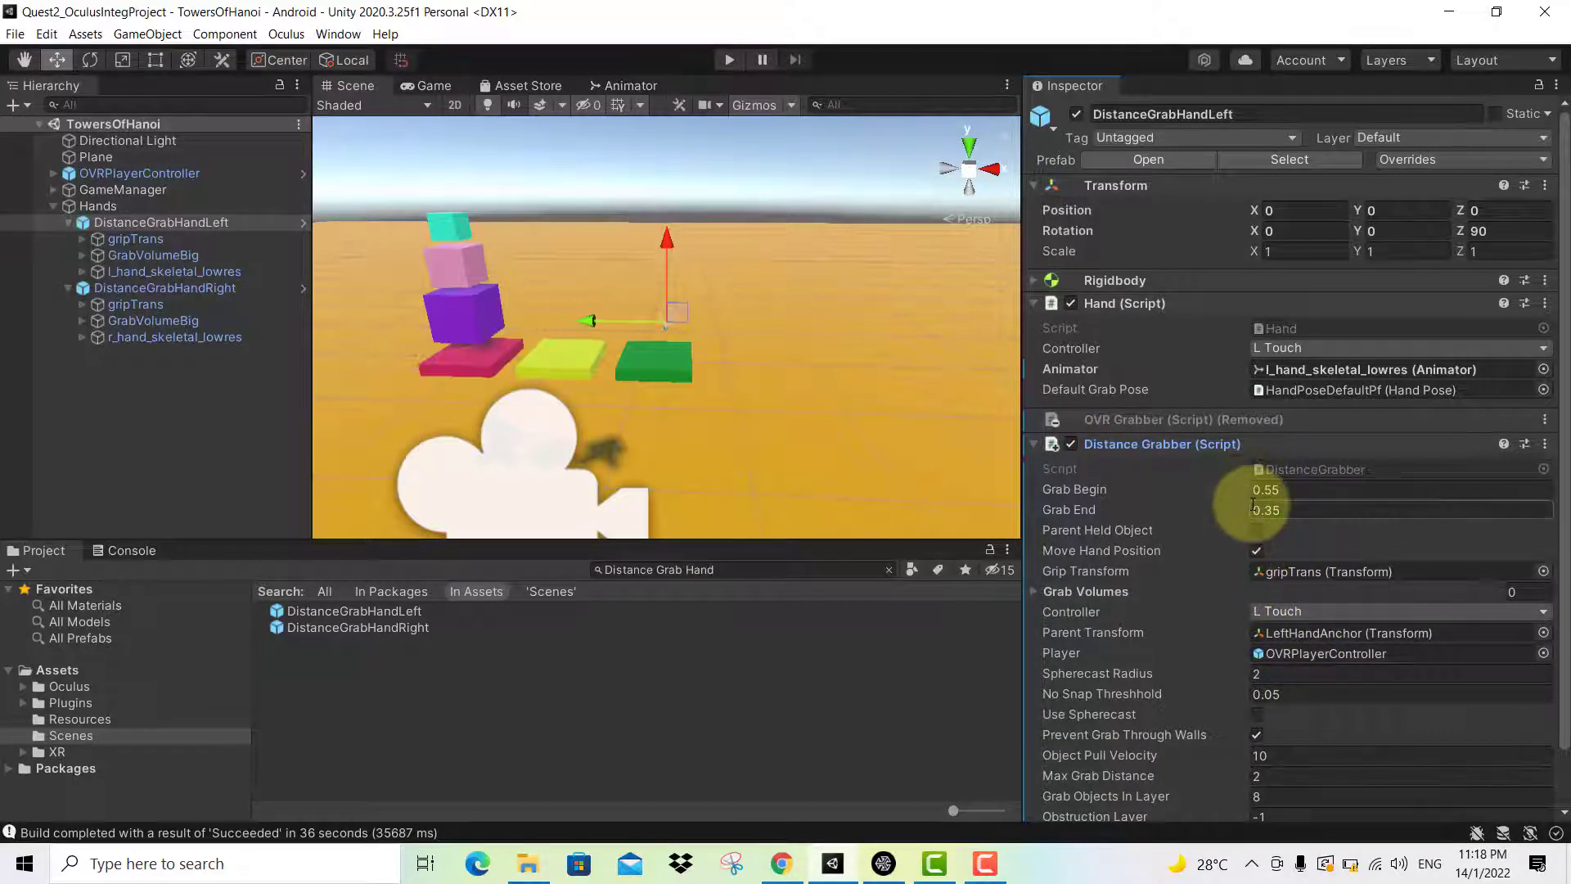
pyautogui.click(1256, 550)
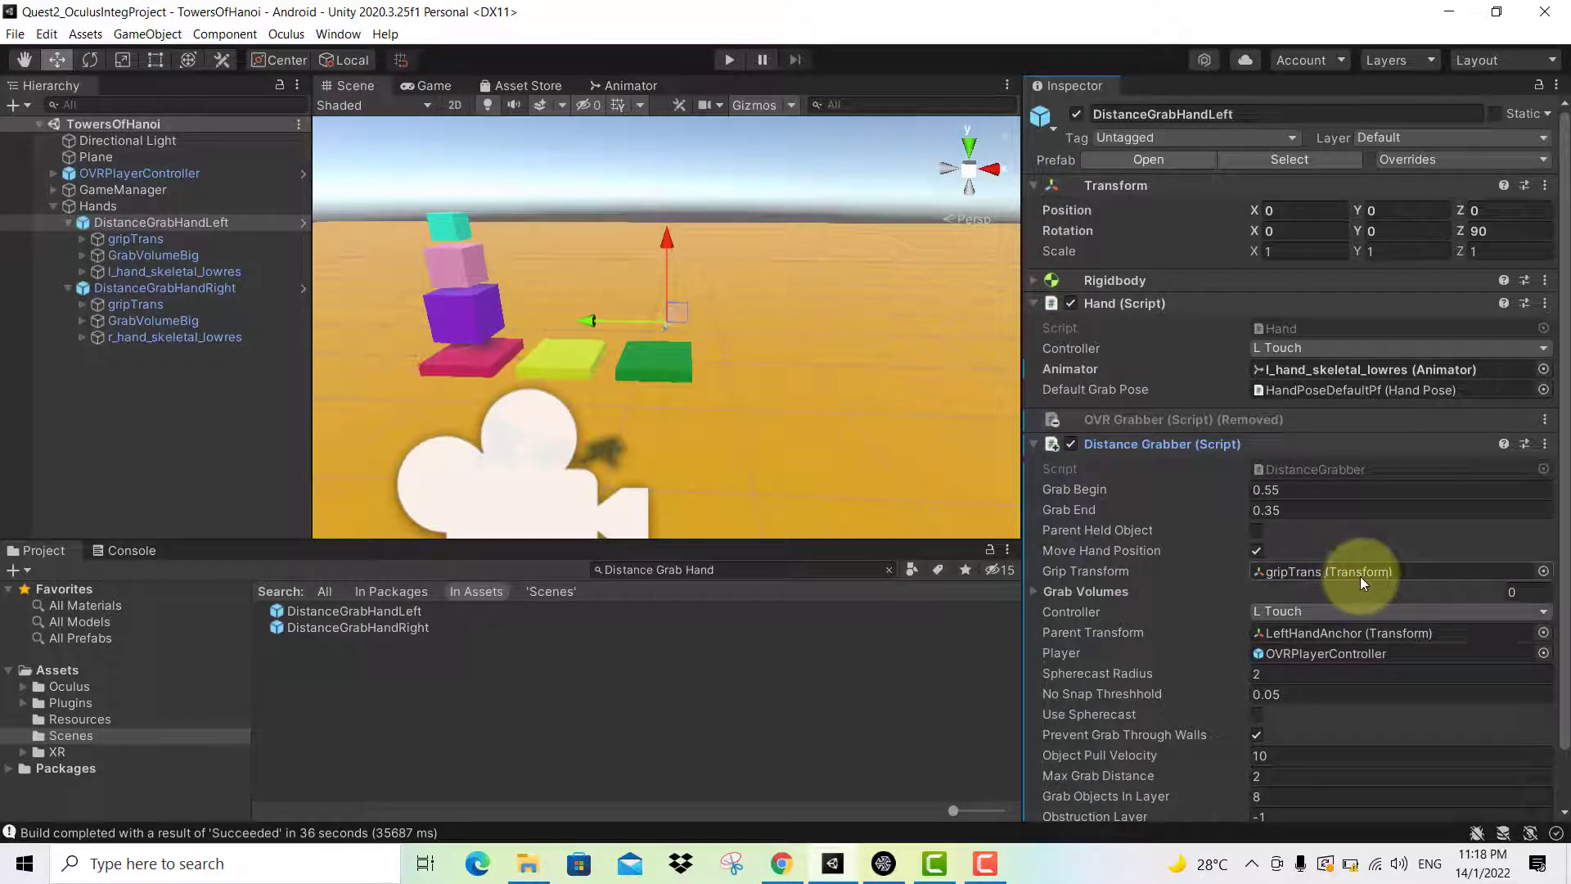
pyautogui.click(1543, 572)
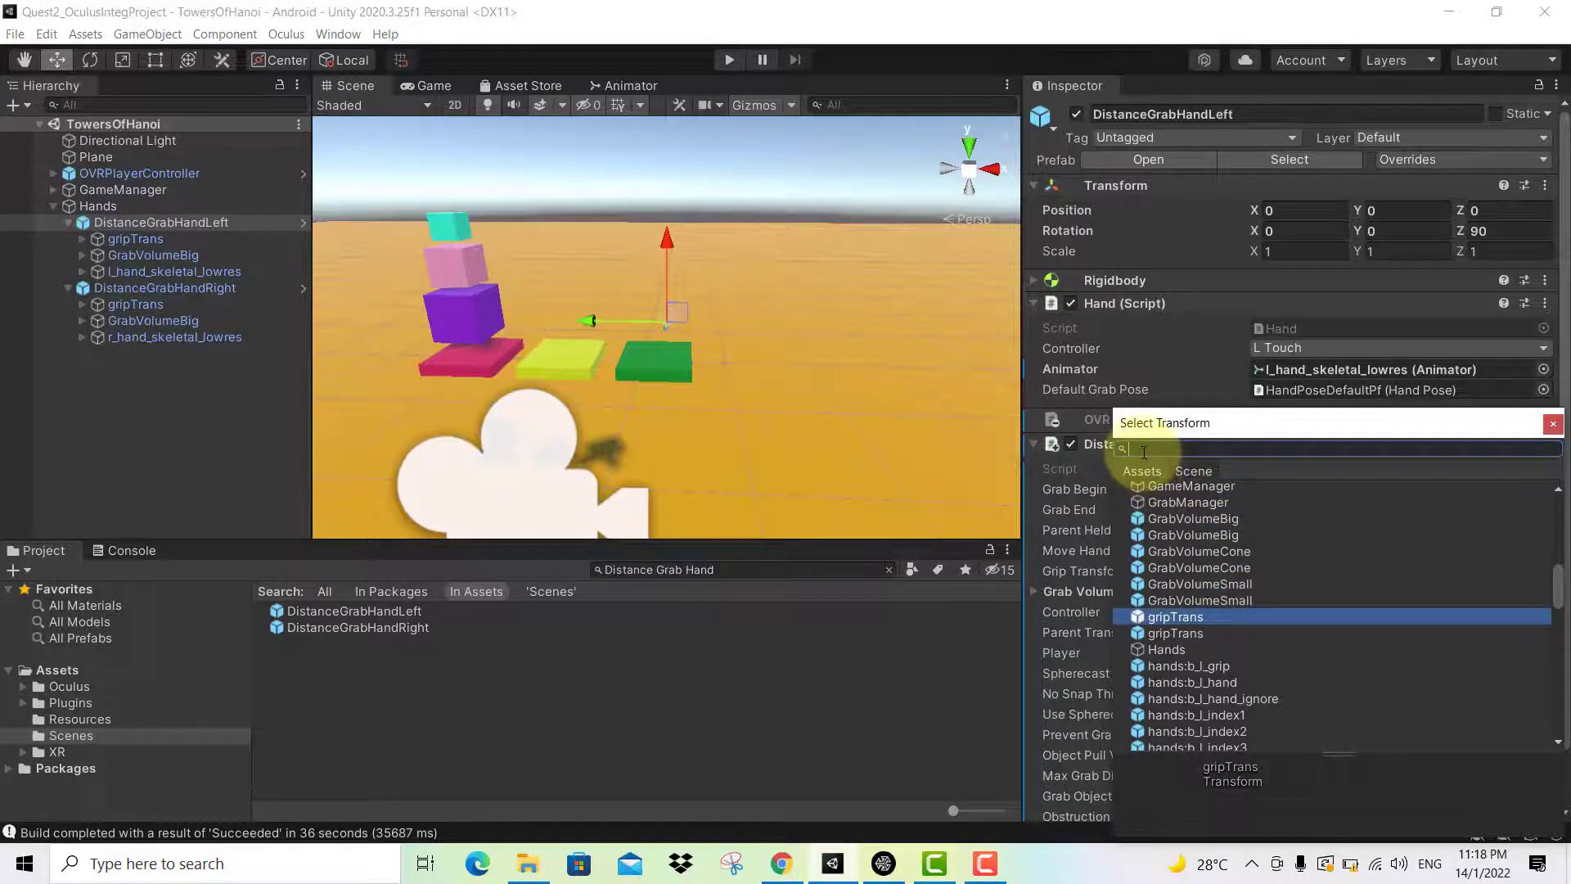
pyautogui.write('gr')
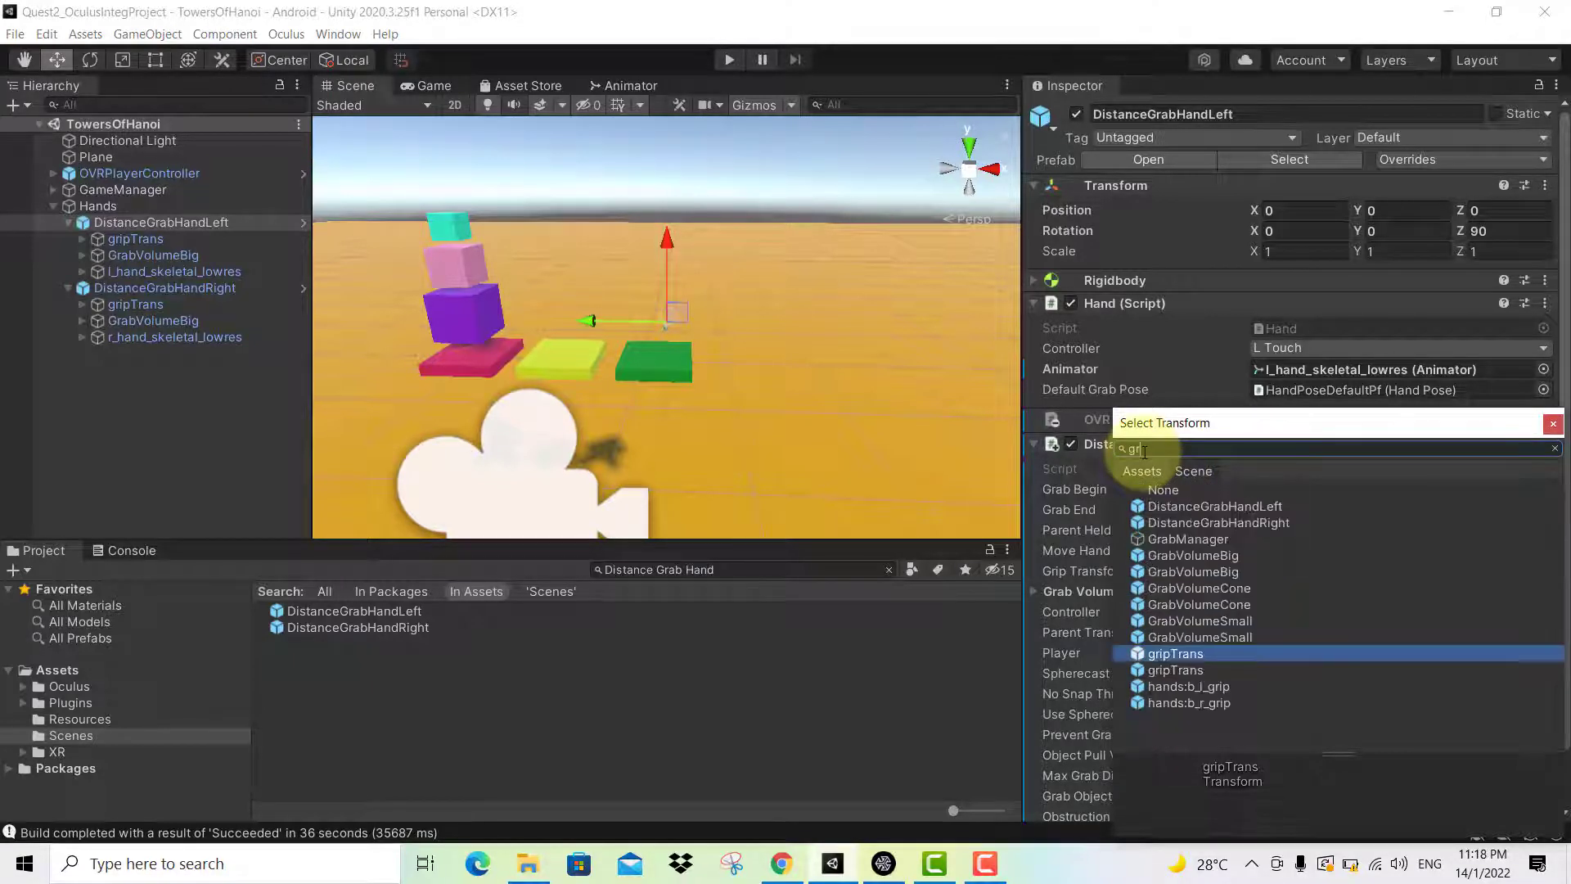
pyautogui.write('ipsT')
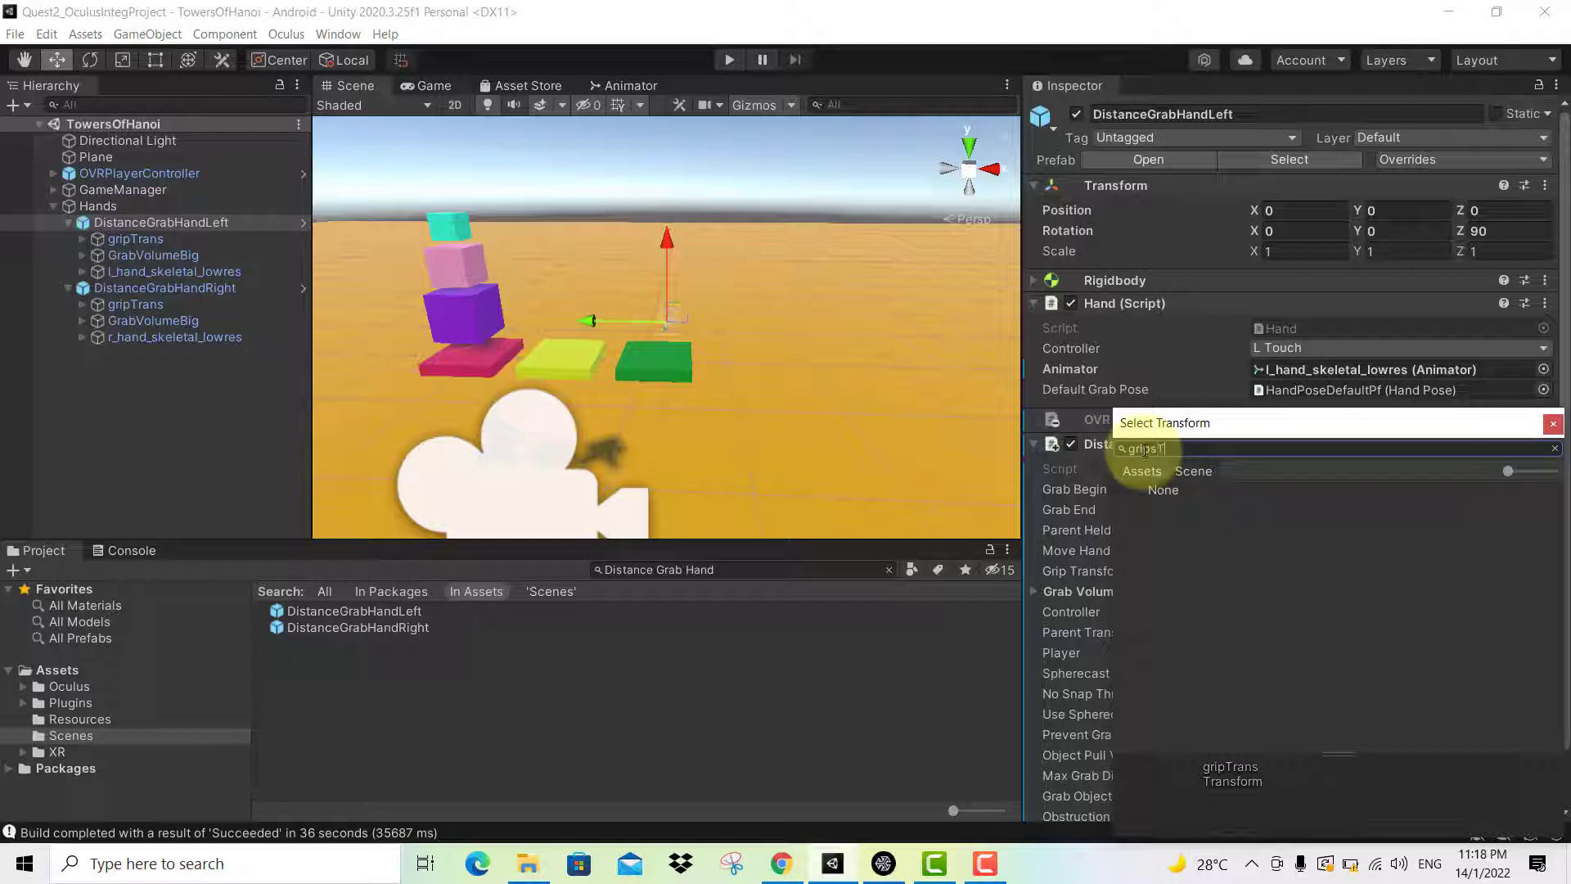
pyautogui.write('rans')
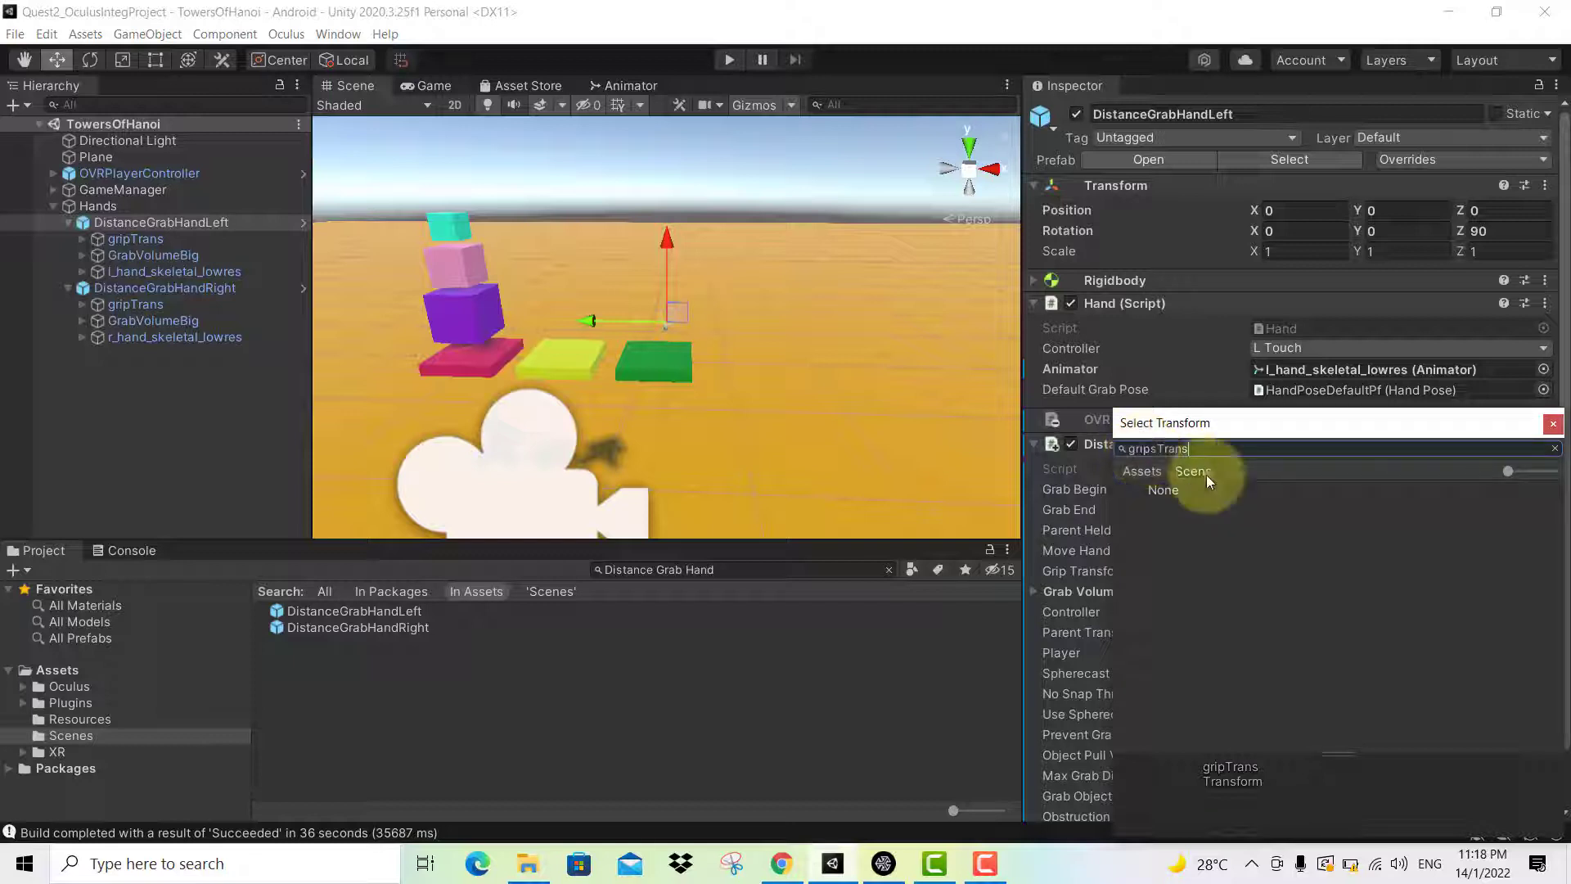
pyautogui.press('BackSpace')
pyautogui.press('BackSpace')
pyautogui.press('BackSpace')
pyautogui.press('BackSpace')
pyautogui.press('BackSpace')
pyautogui.press('BackSpace')
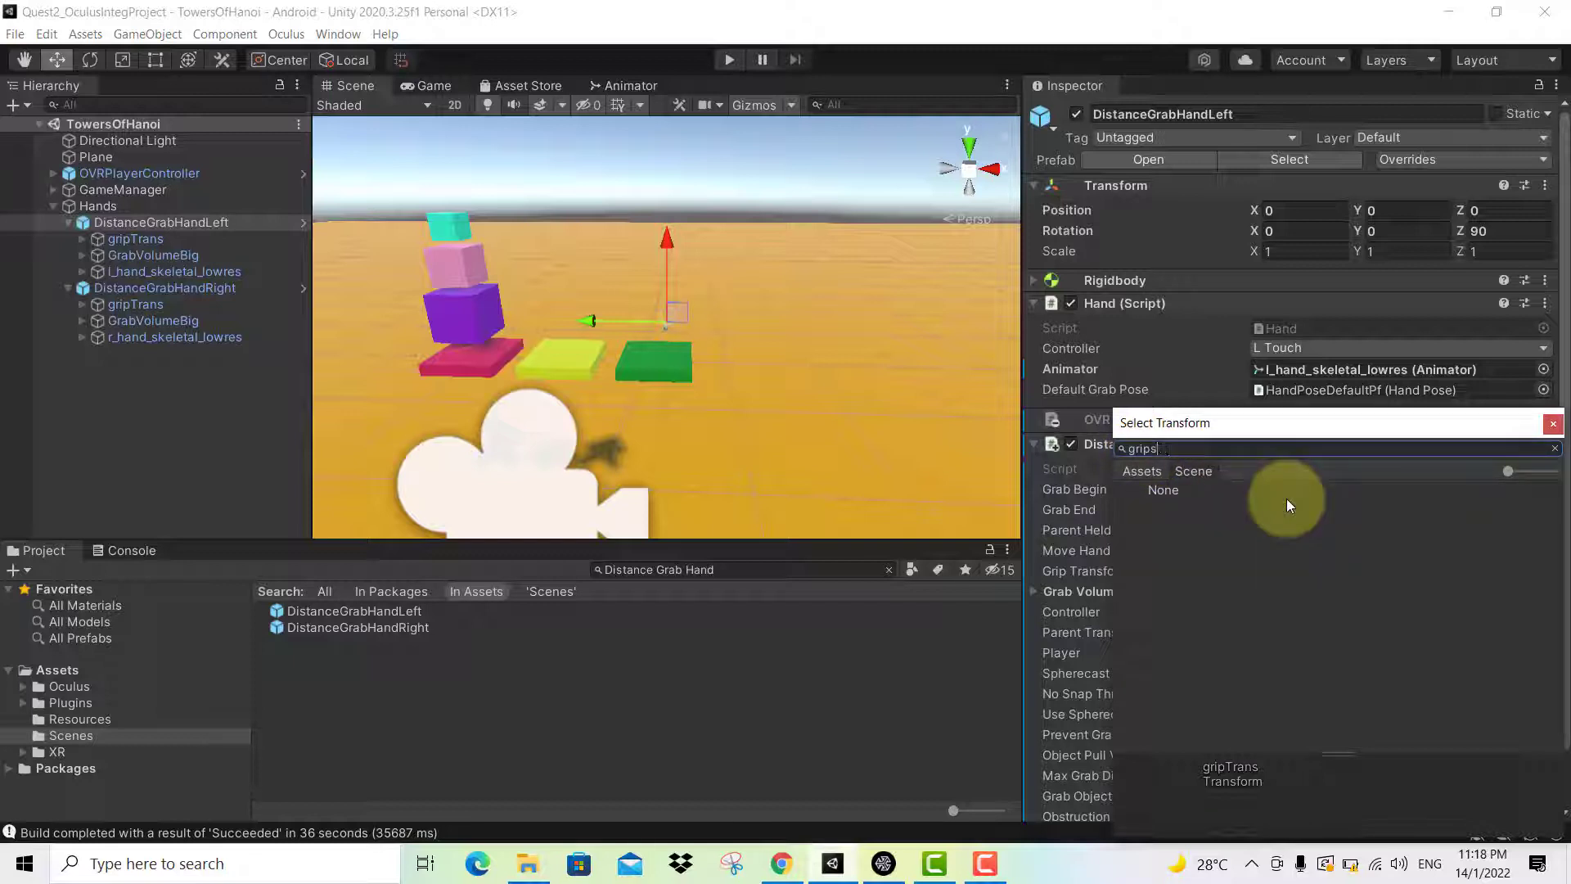
pyautogui.write('T')
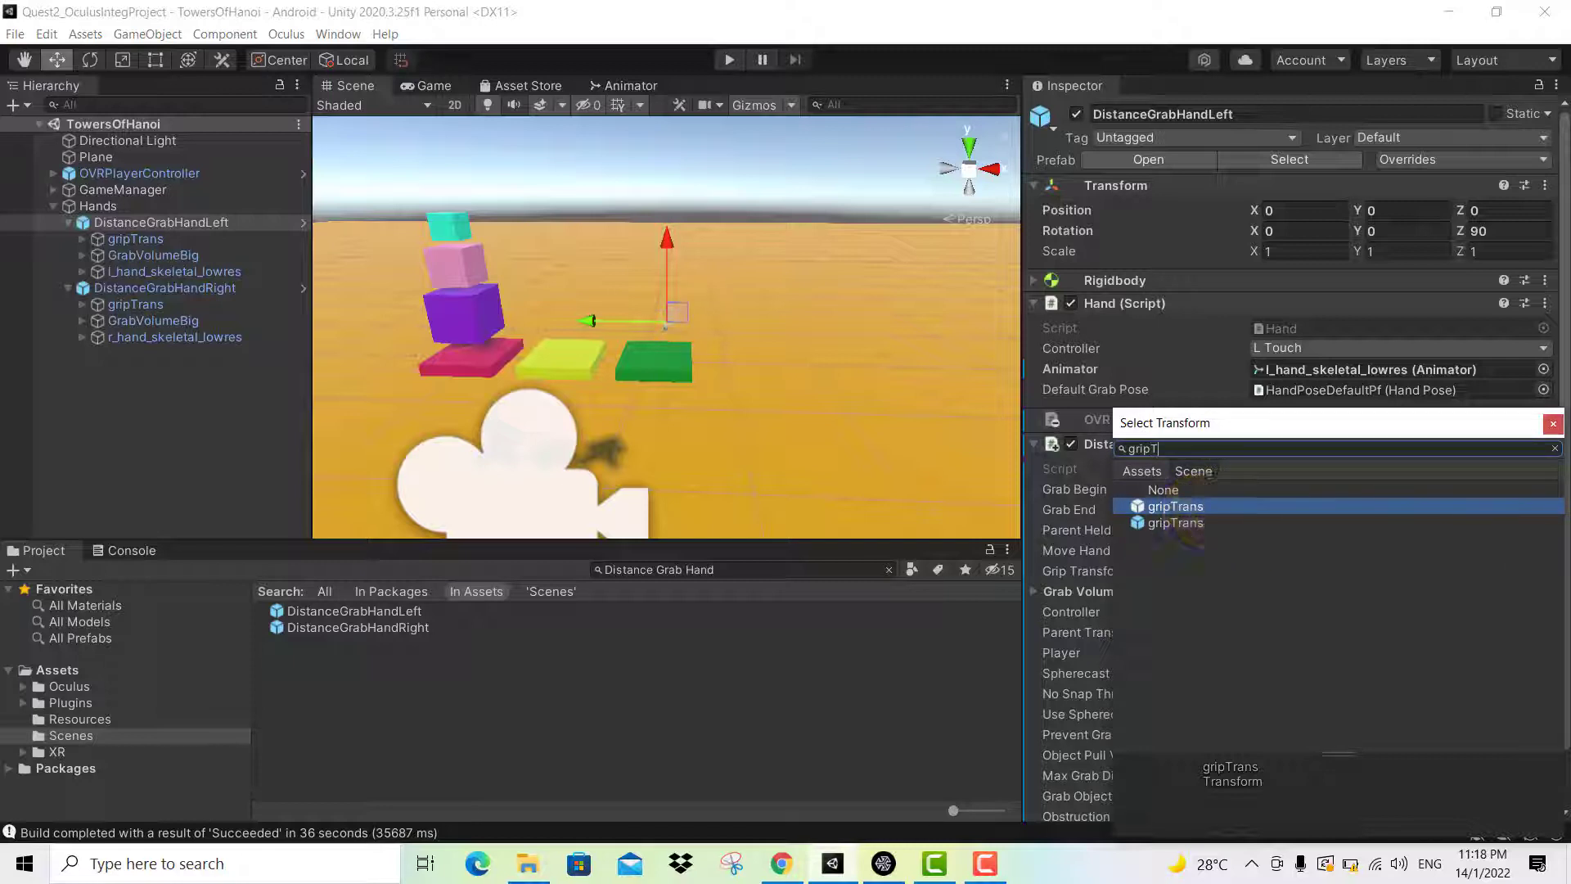
pyautogui.click(1554, 448)
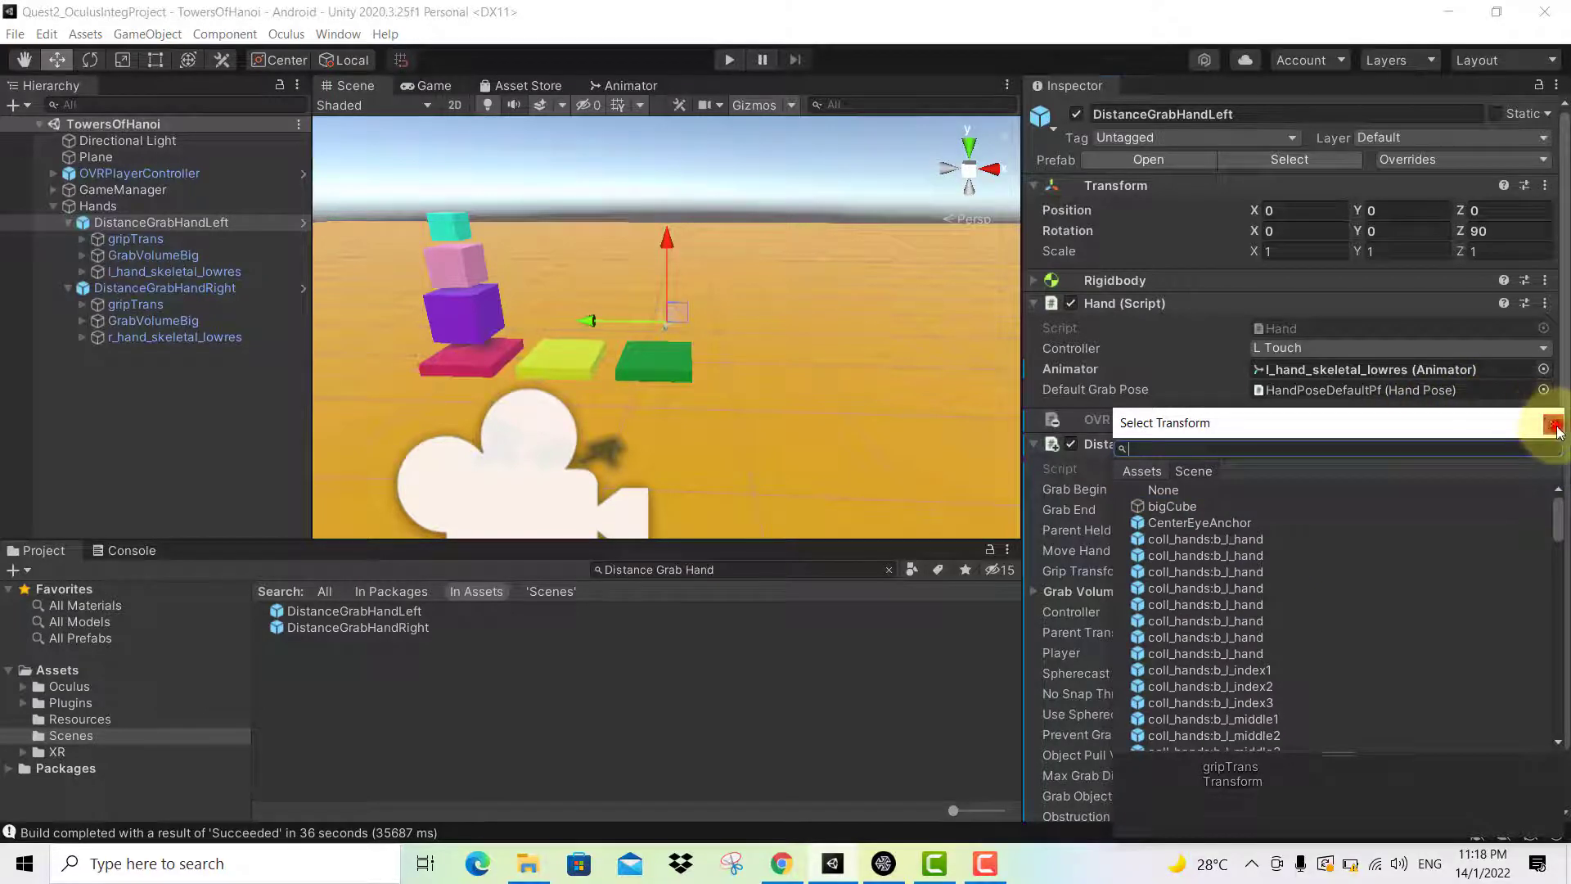
pyautogui.click(1554, 424)
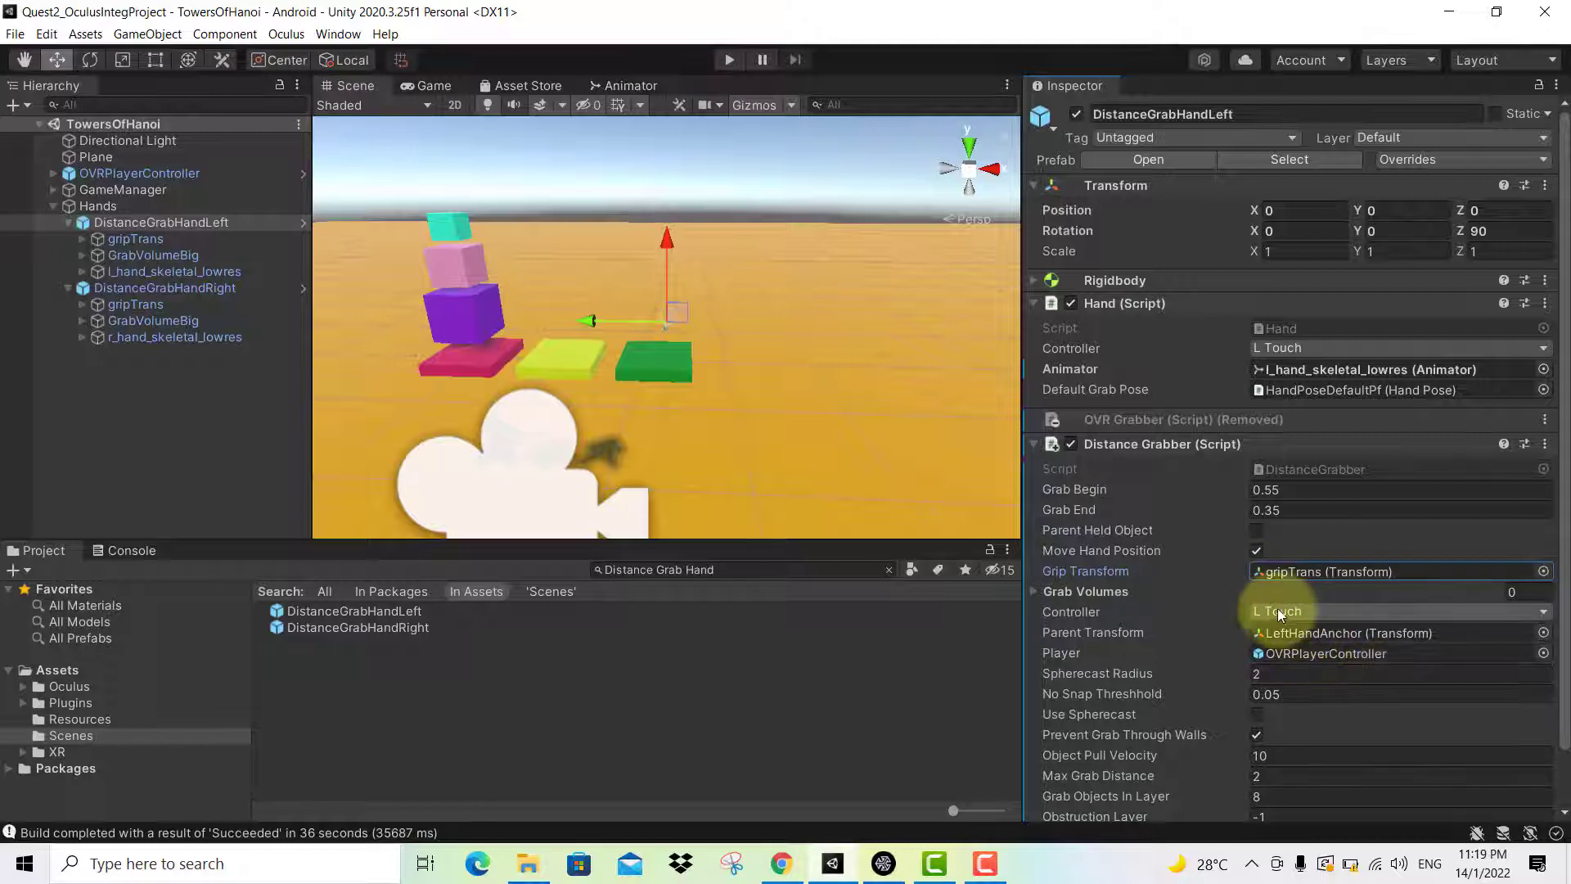
# Review the Controller options of the left hand's Distance Grabber, close them without a new choice, and clear the selection
pyautogui.click(1322, 614)
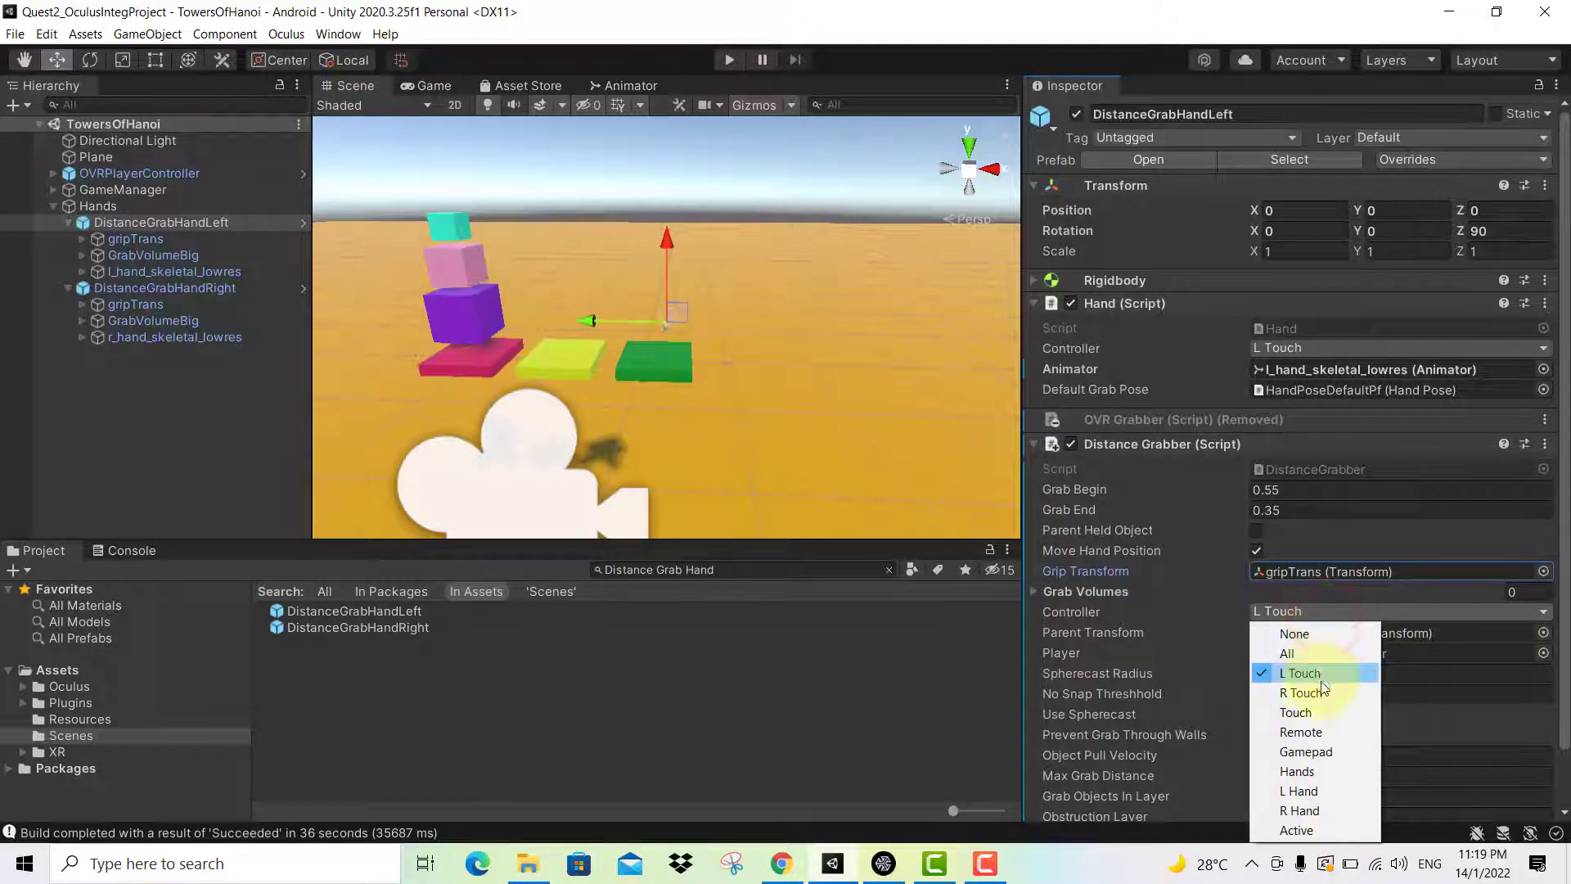
pyautogui.click(1300, 606)
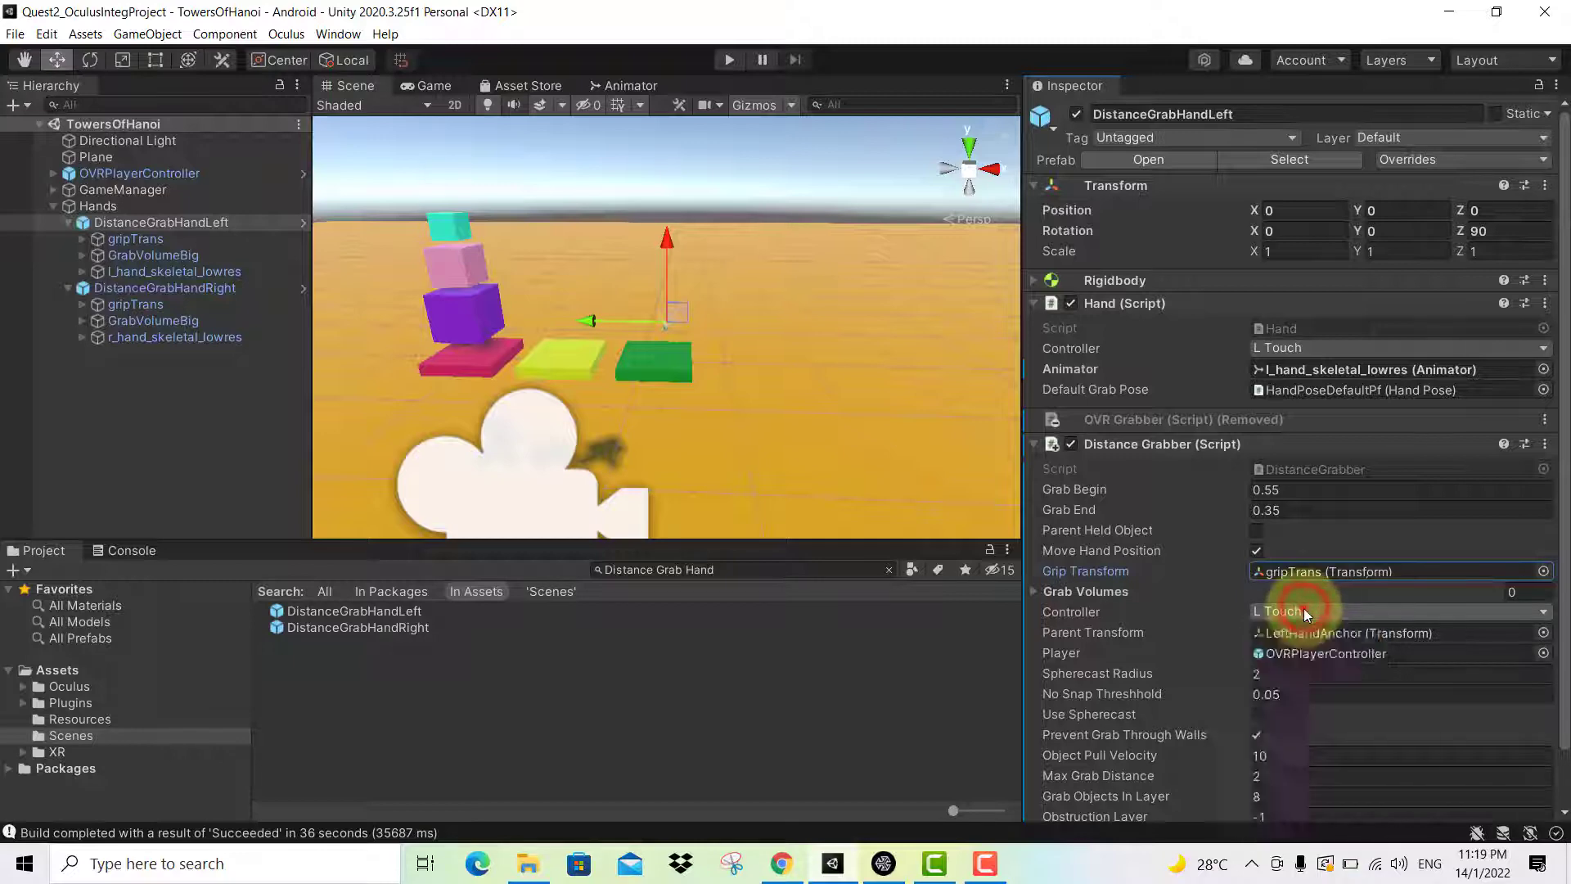
pyautogui.click(1303, 604)
pyautogui.click(852, 698)
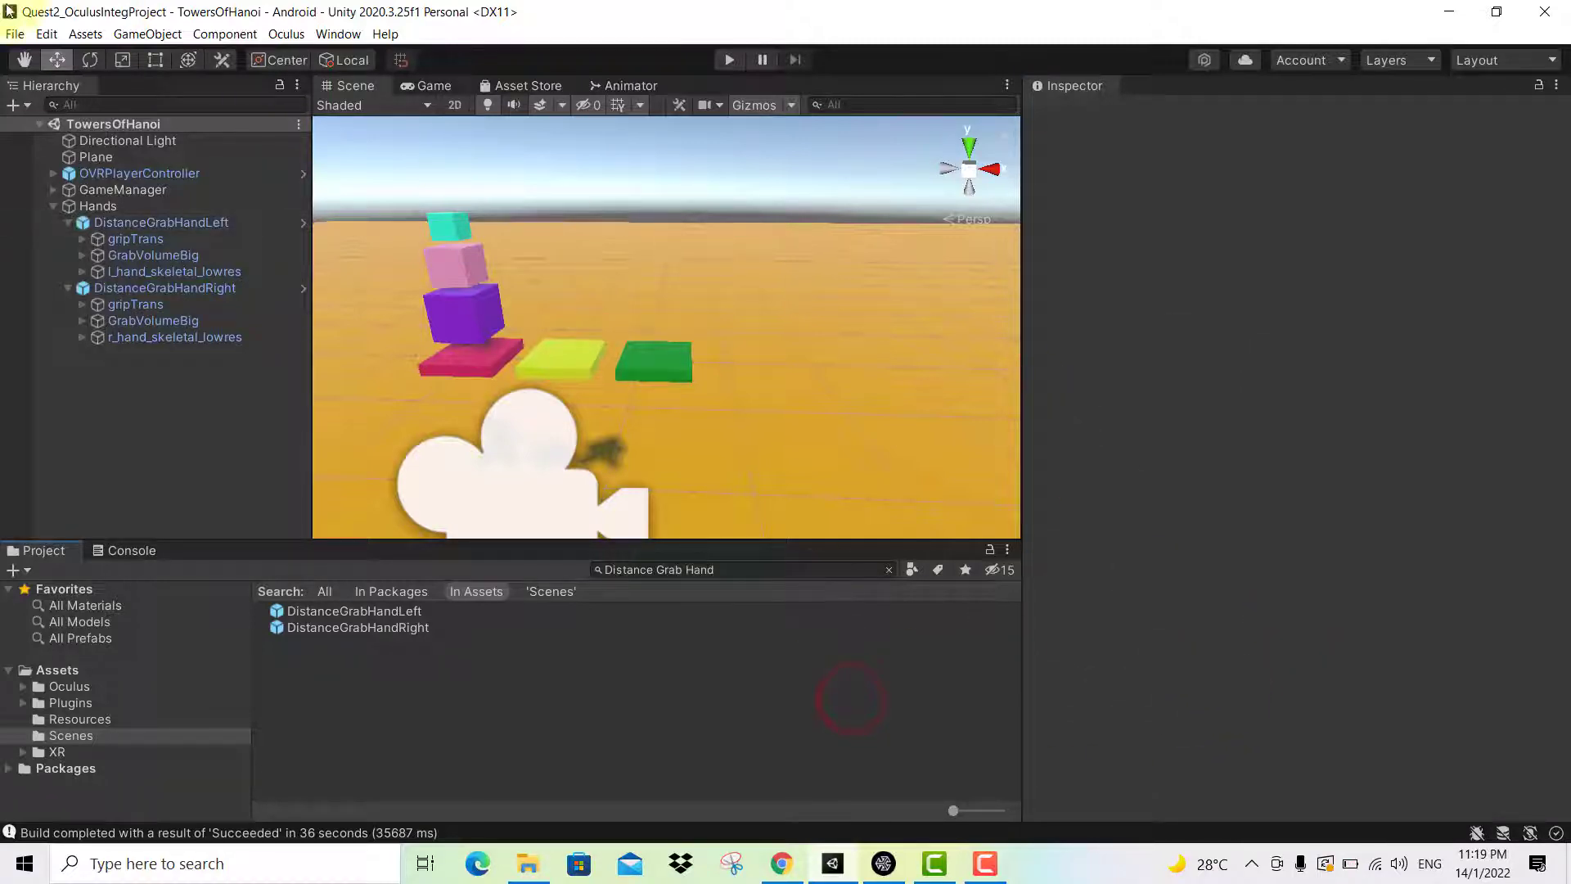
# Reselect DistanceGrabHandLeft and expand OVRPlayerController, OVRCameraRig and TrackingSpace to locate the hand anchors beside its Distance Grabber settings
pyautogui.click(188, 222)
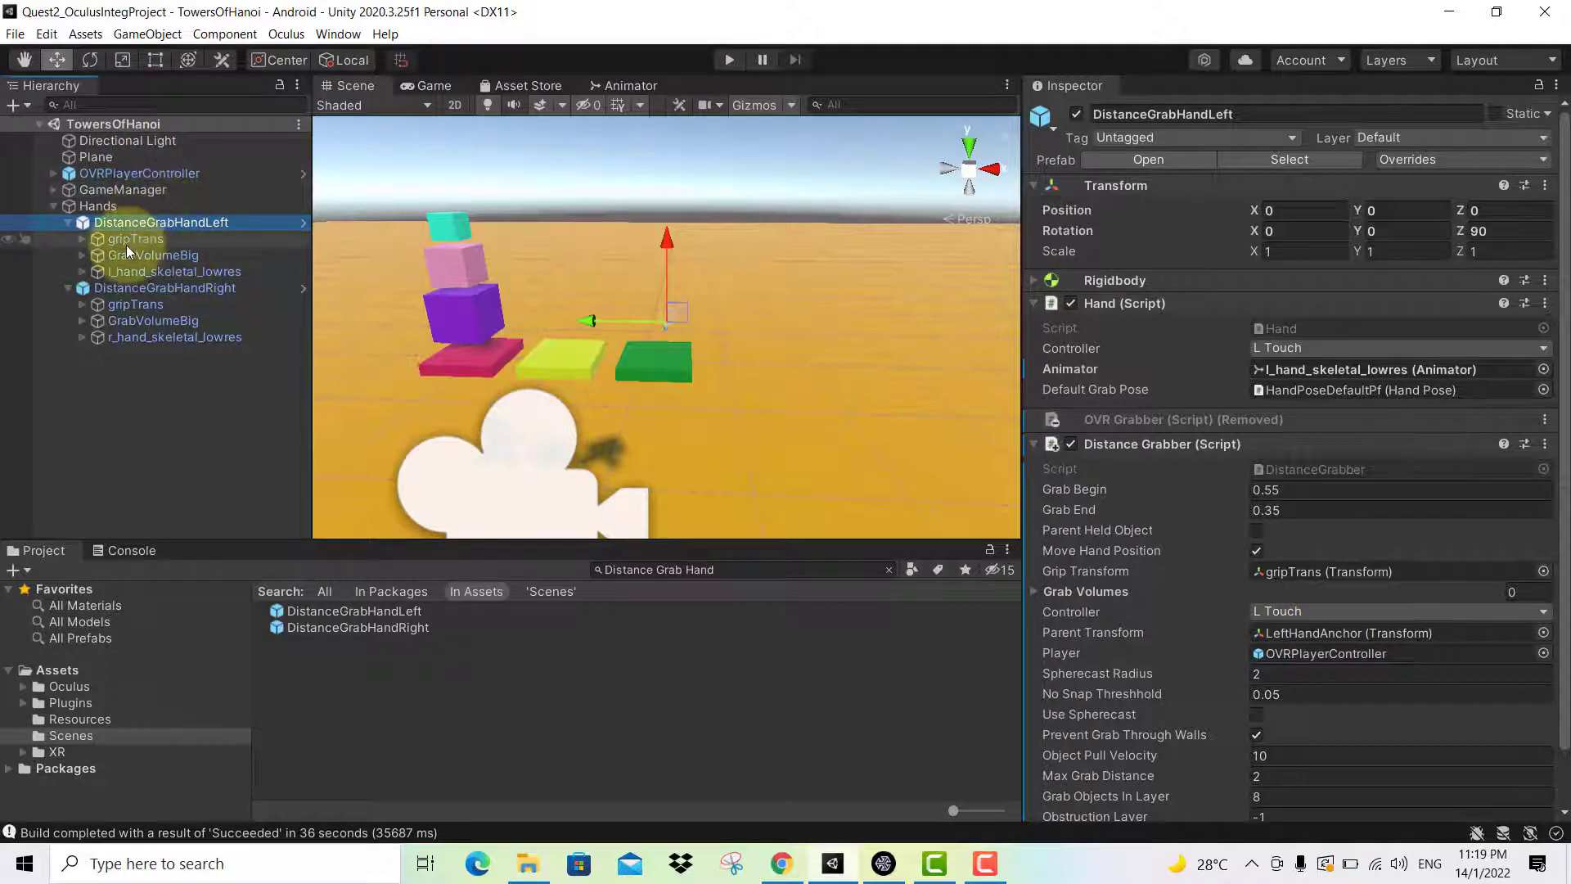
pyautogui.click(53, 174)
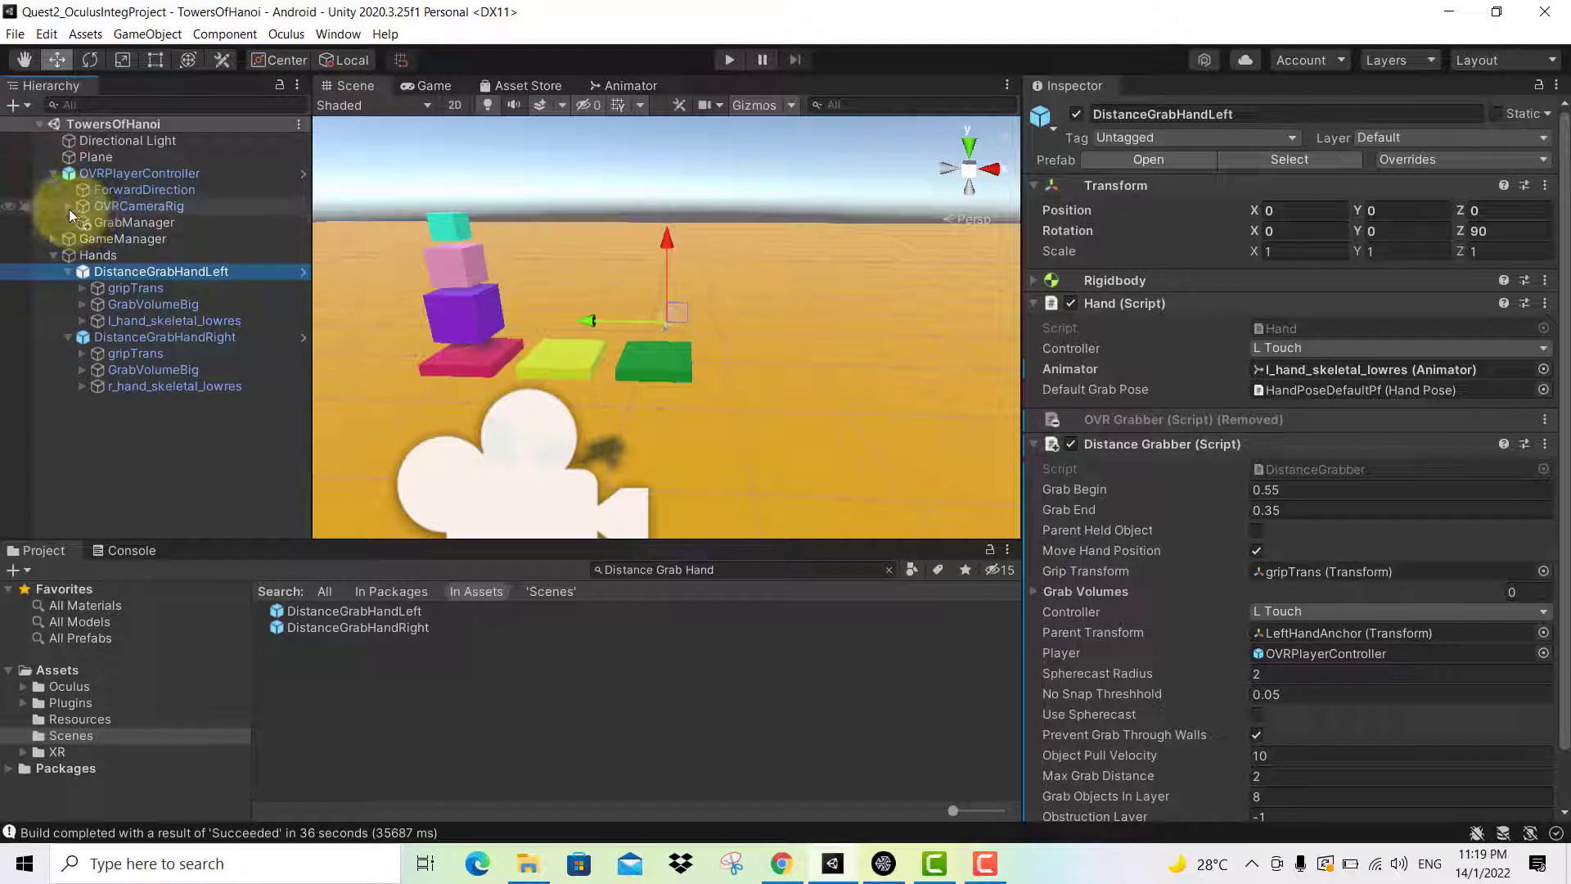
pyautogui.click(67, 207)
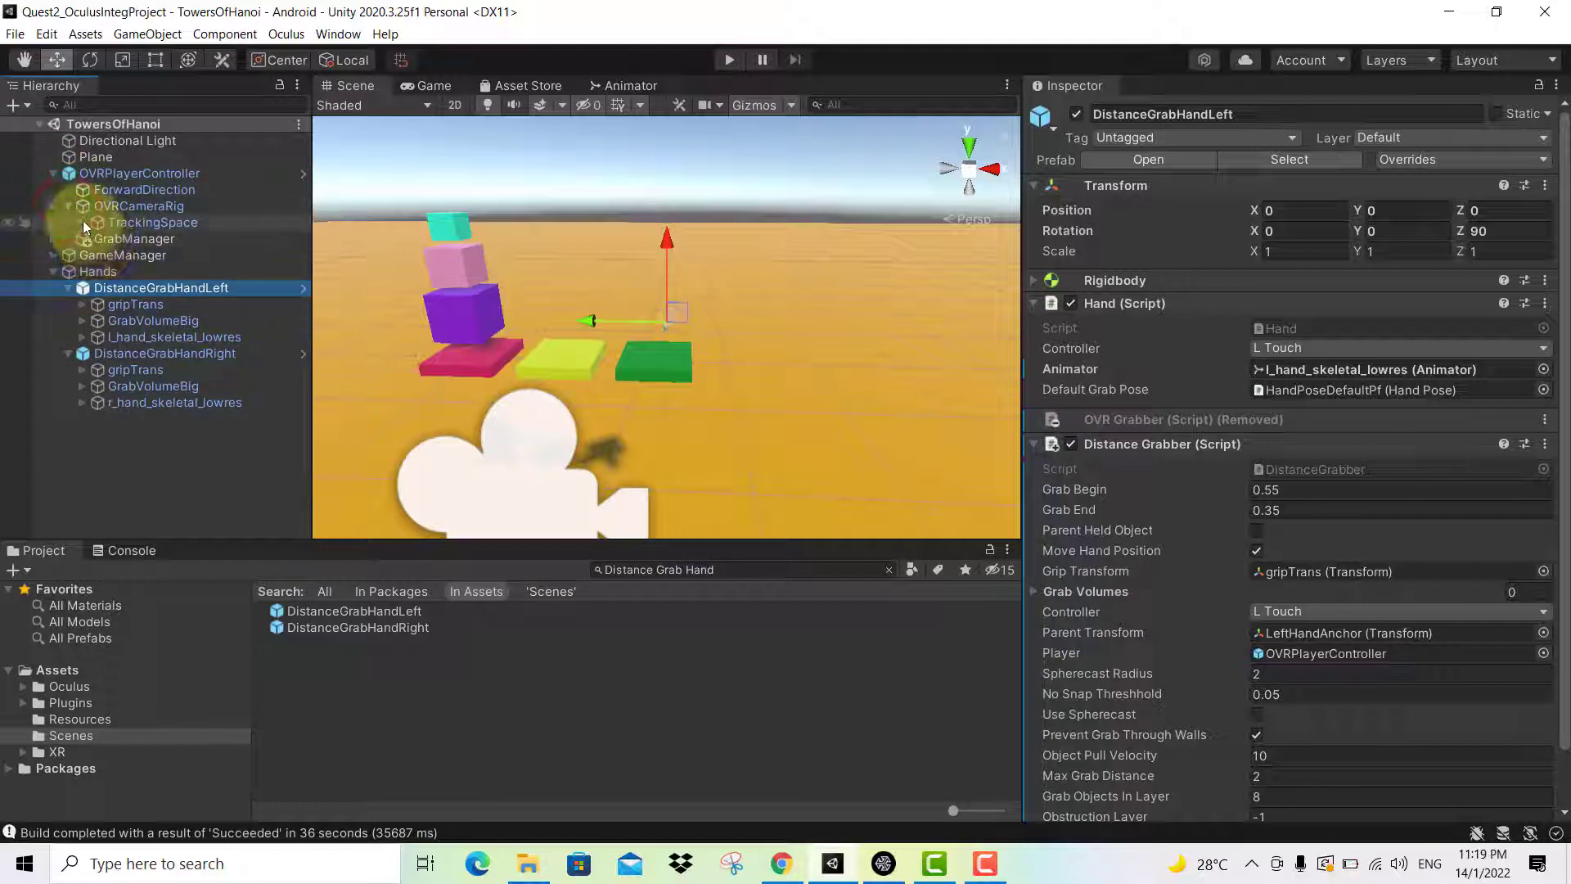
pyautogui.click(82, 221)
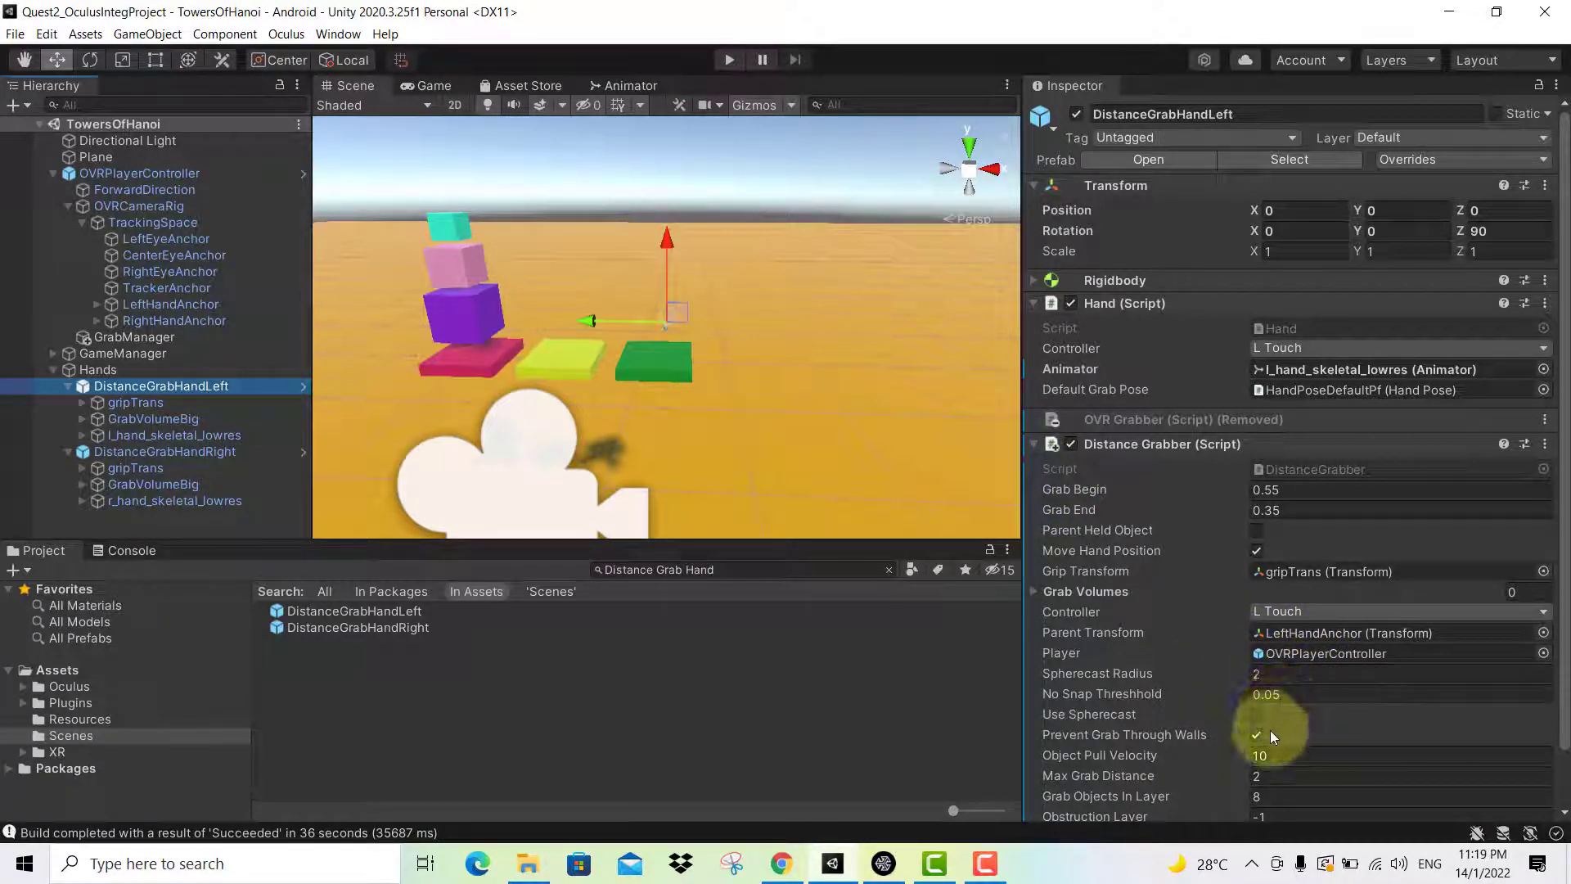
# Compare the Distance Grabber settings of DistanceGrabHandLeft and DistanceGrabHandRight, including Grab Objects In Layer and Obstruction Layer
pyautogui.scroll(-2, 1288, 742)
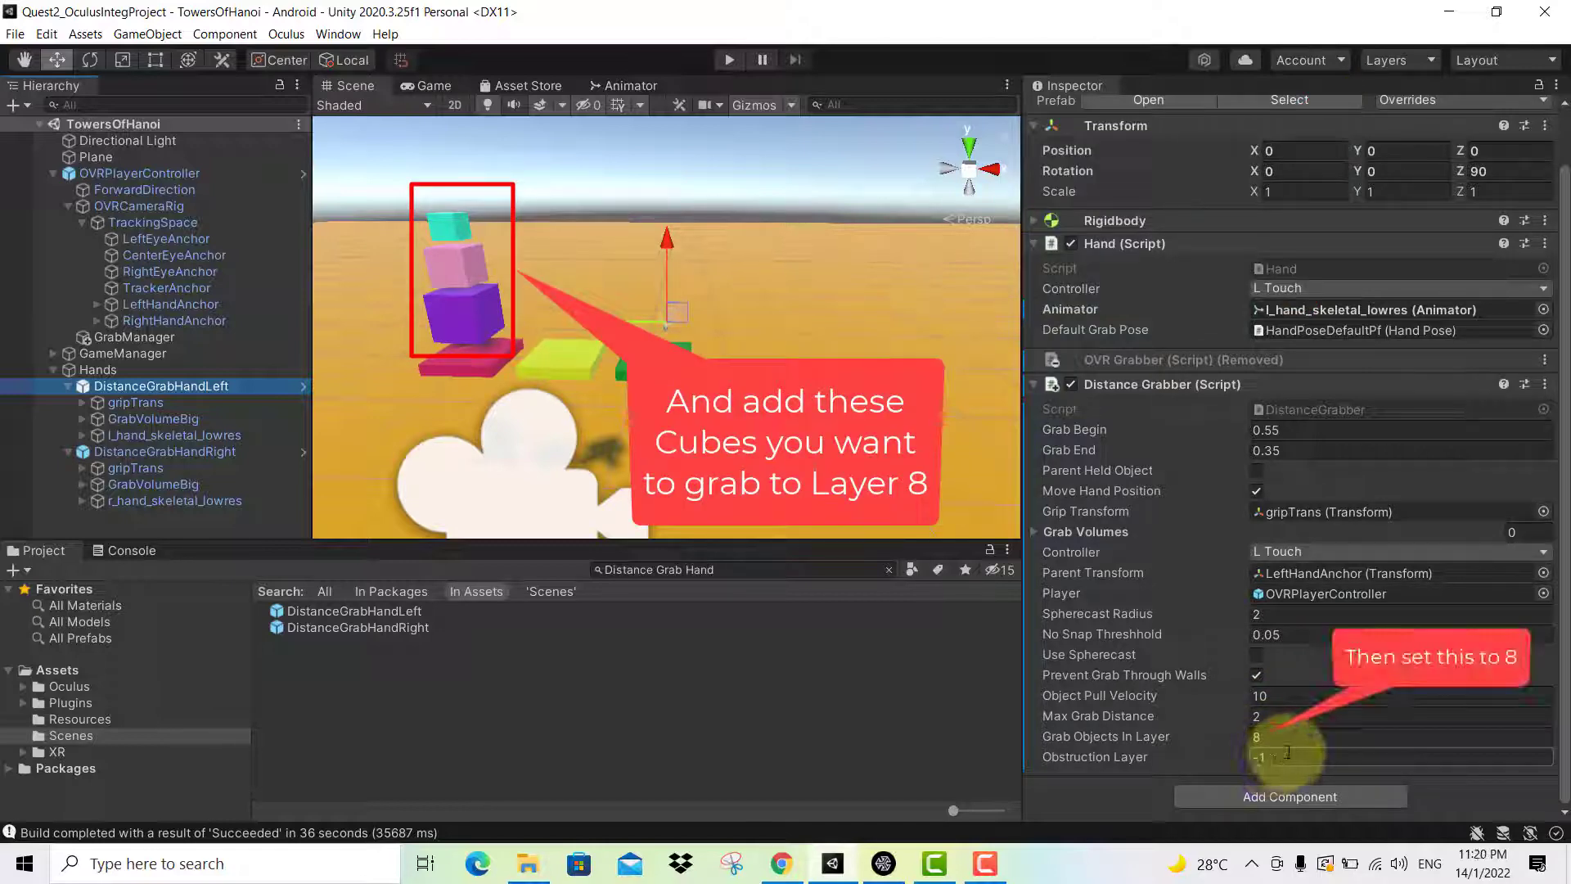
pyautogui.click(196, 454)
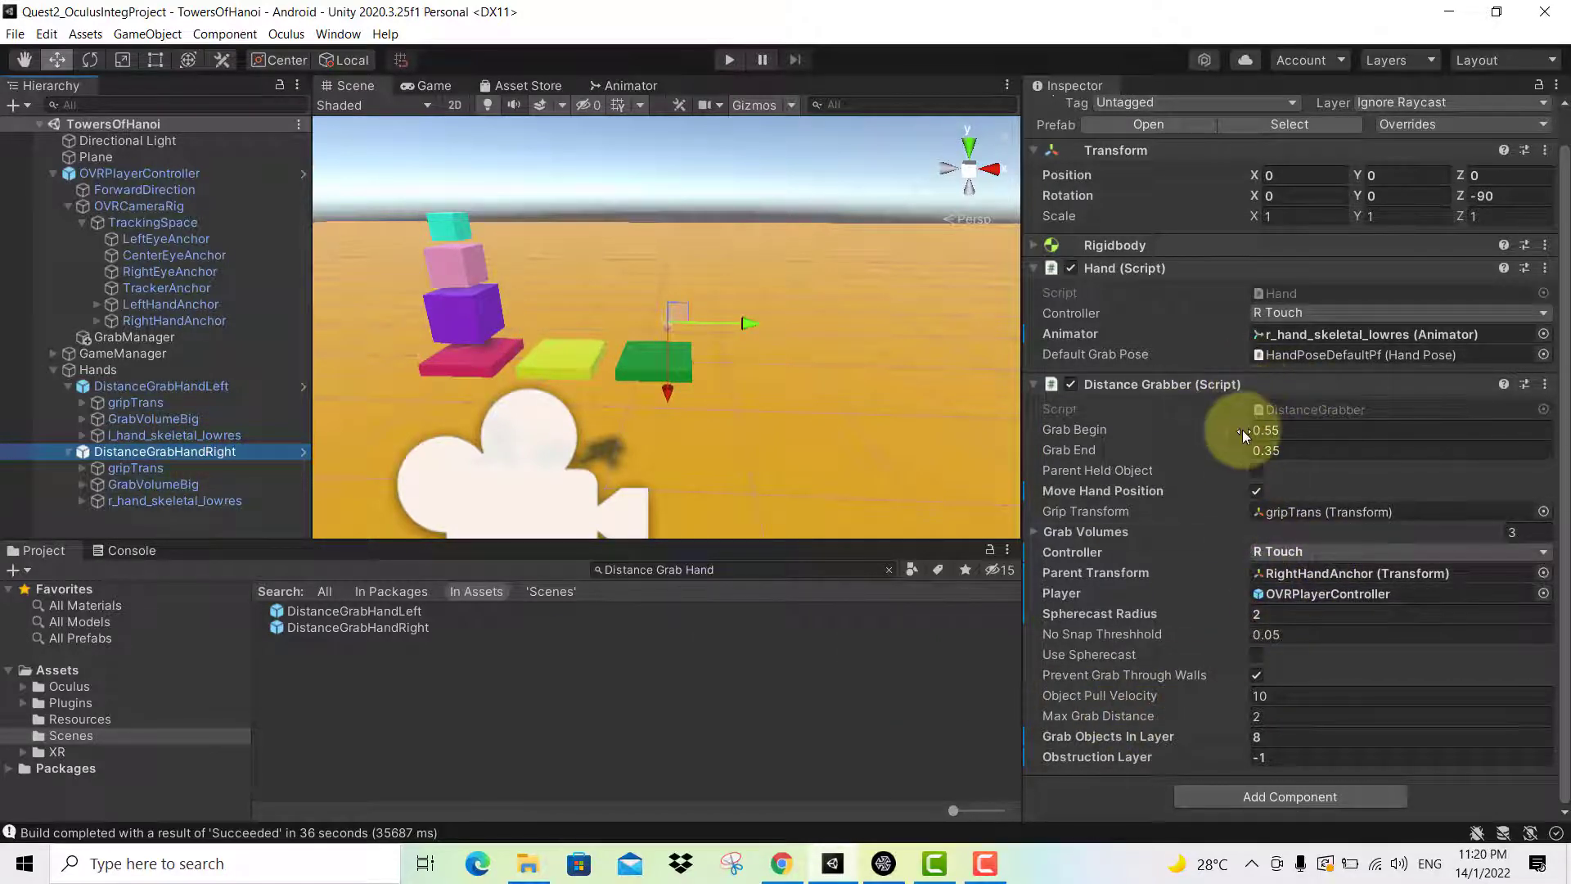
pyautogui.click(153, 386)
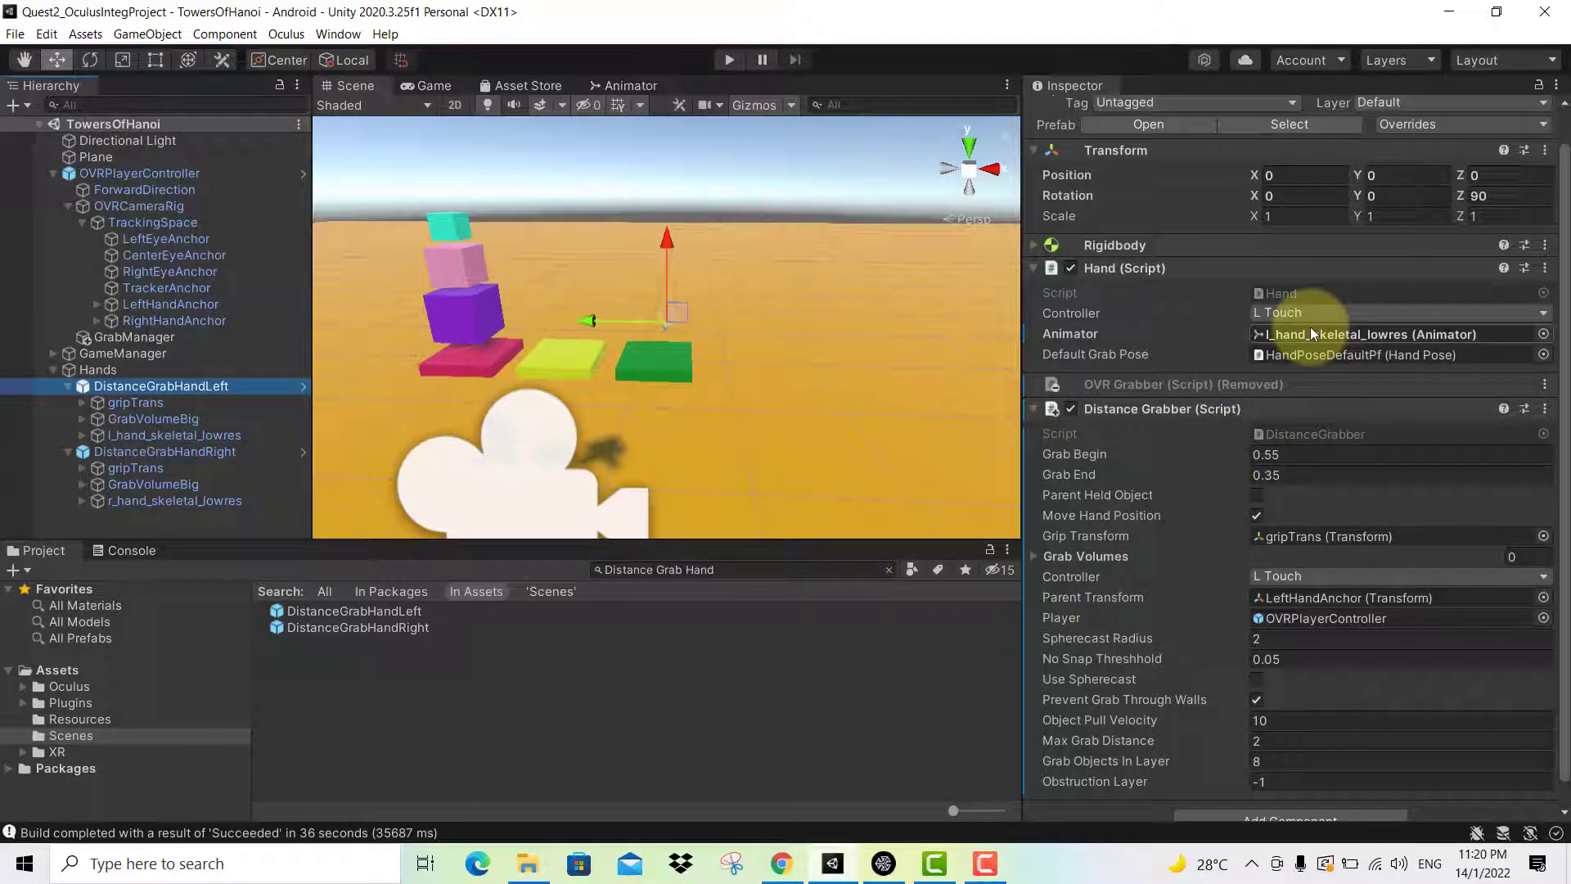
pyautogui.click(208, 451)
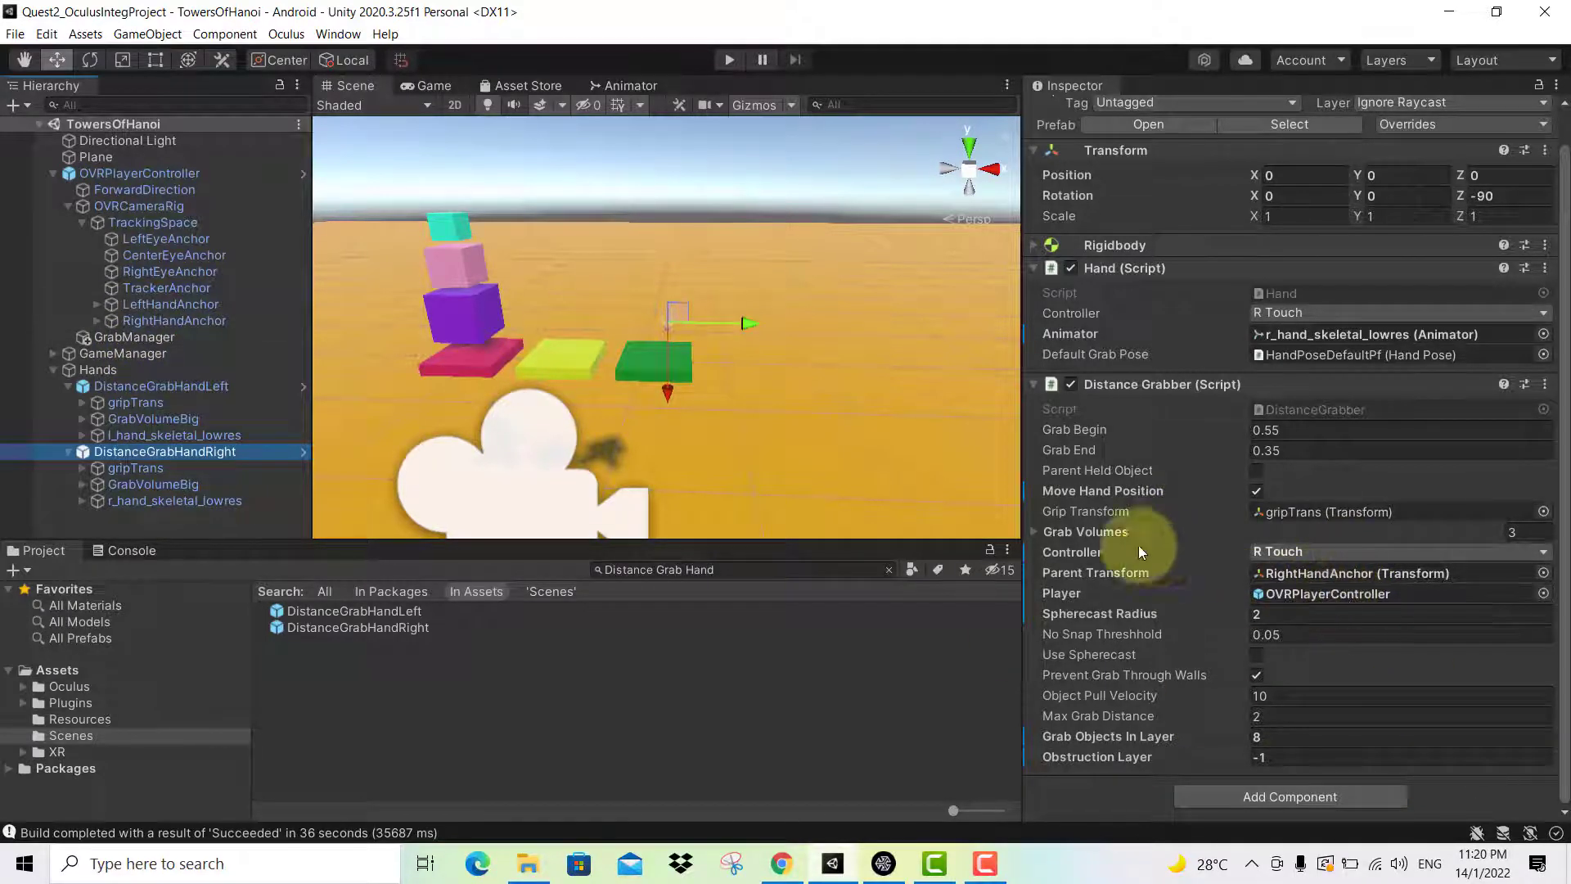
pyautogui.click(1330, 601)
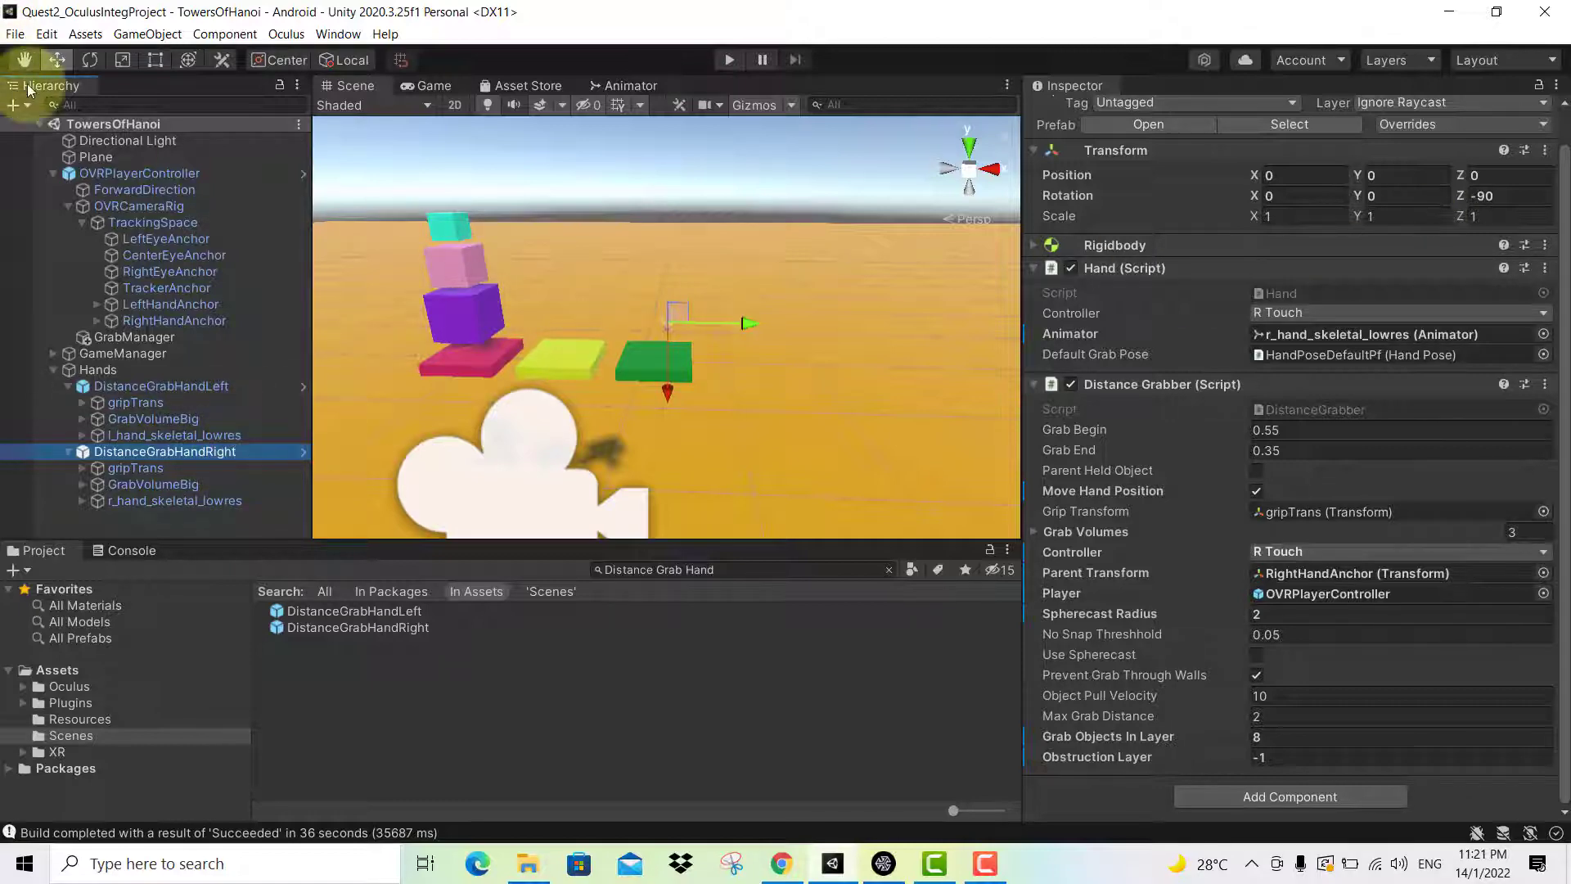
pyautogui.click(15, 33)
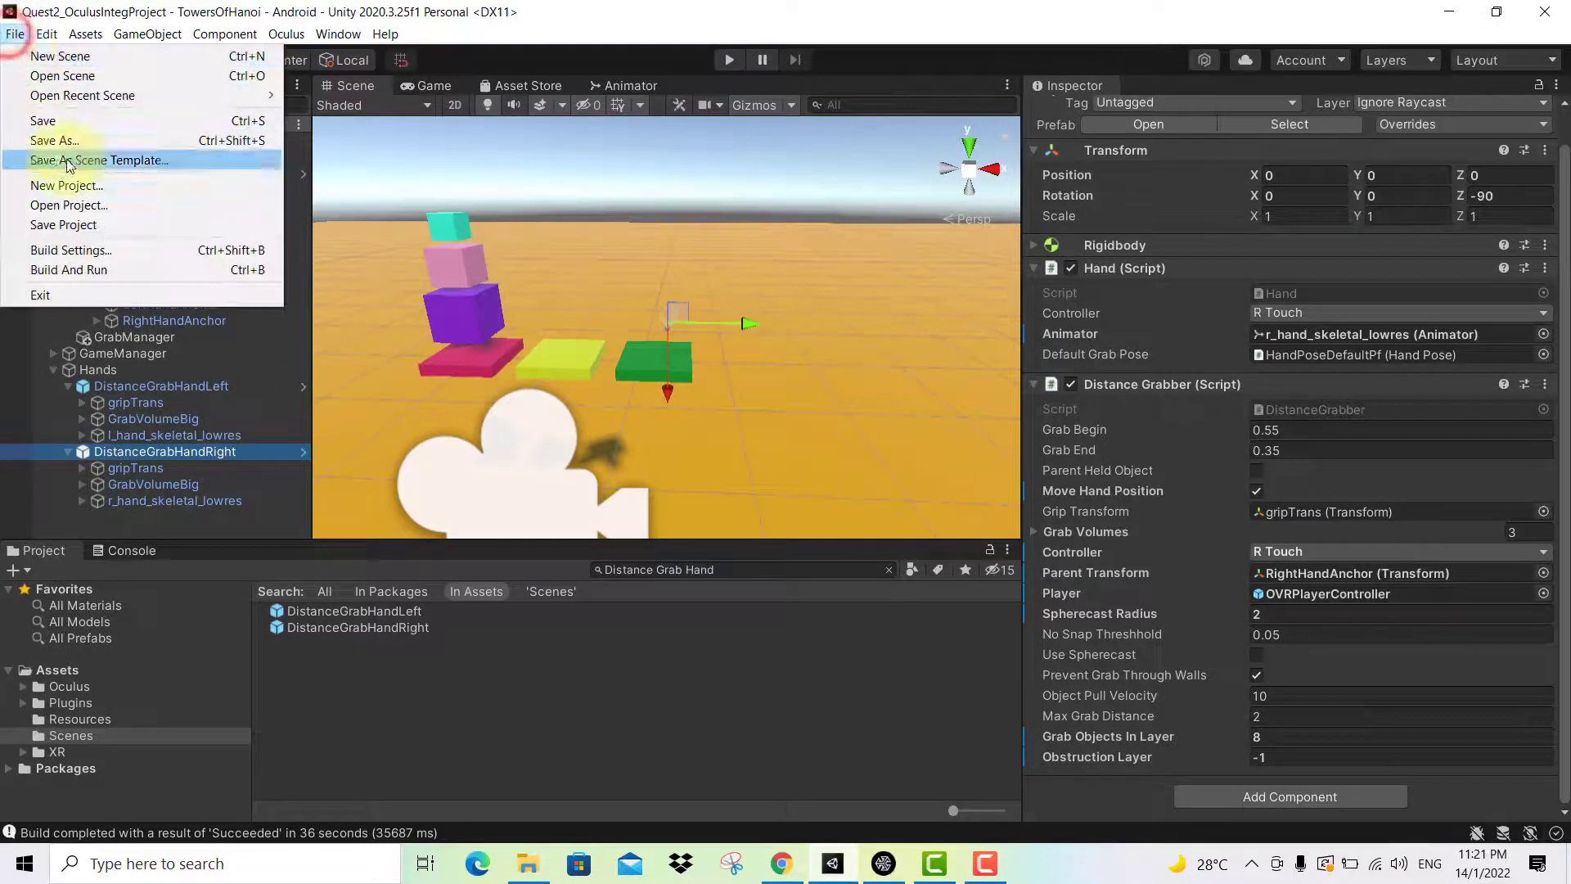
pyautogui.click(98, 250)
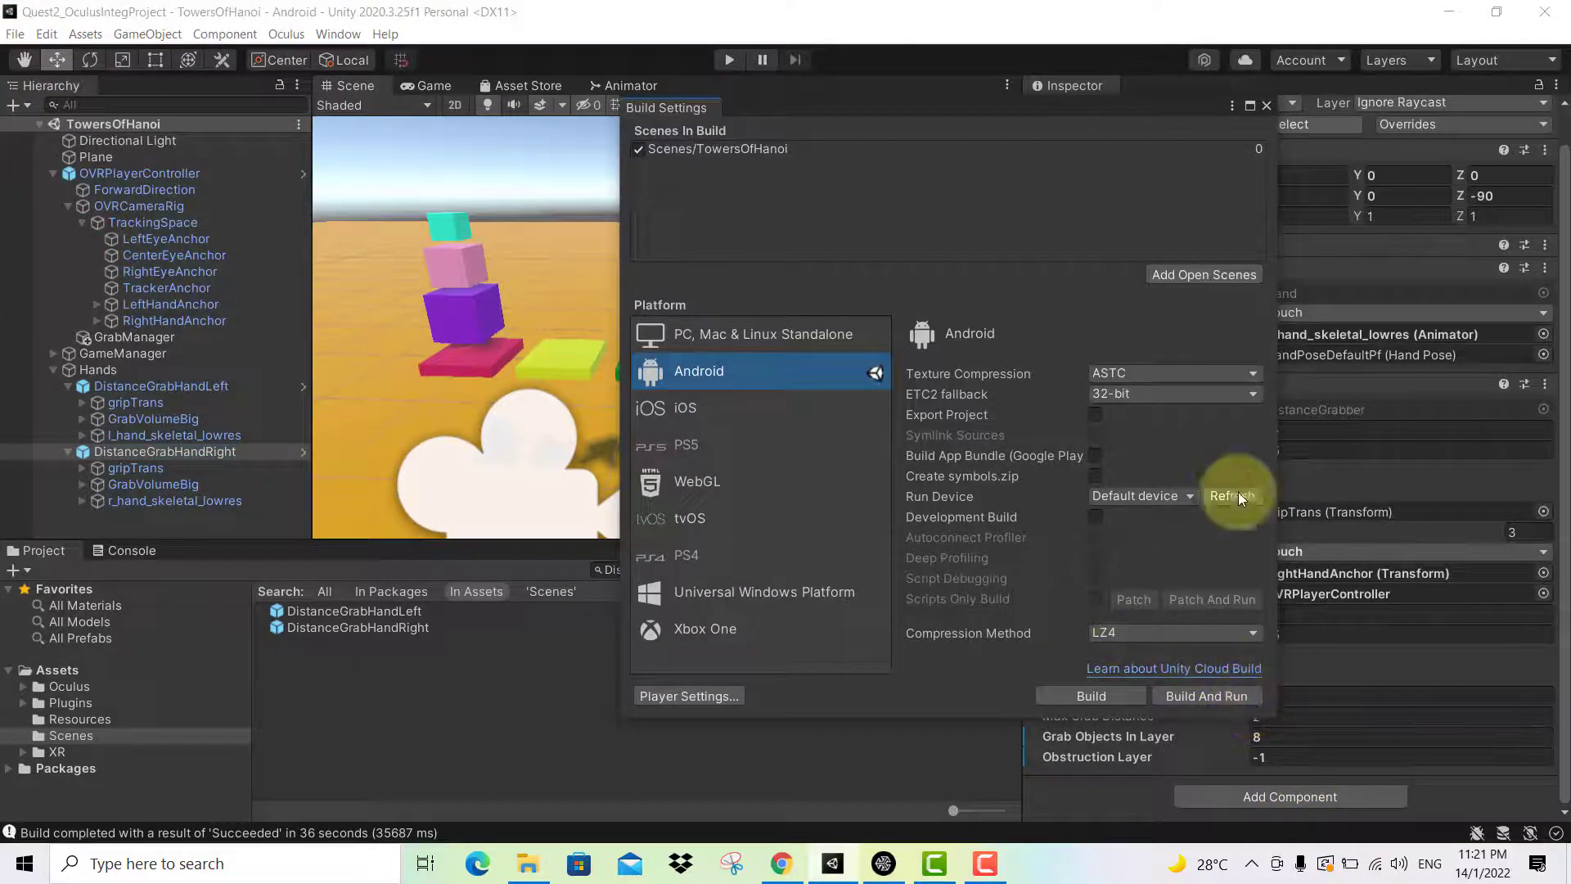
pyautogui.click(1267, 106)
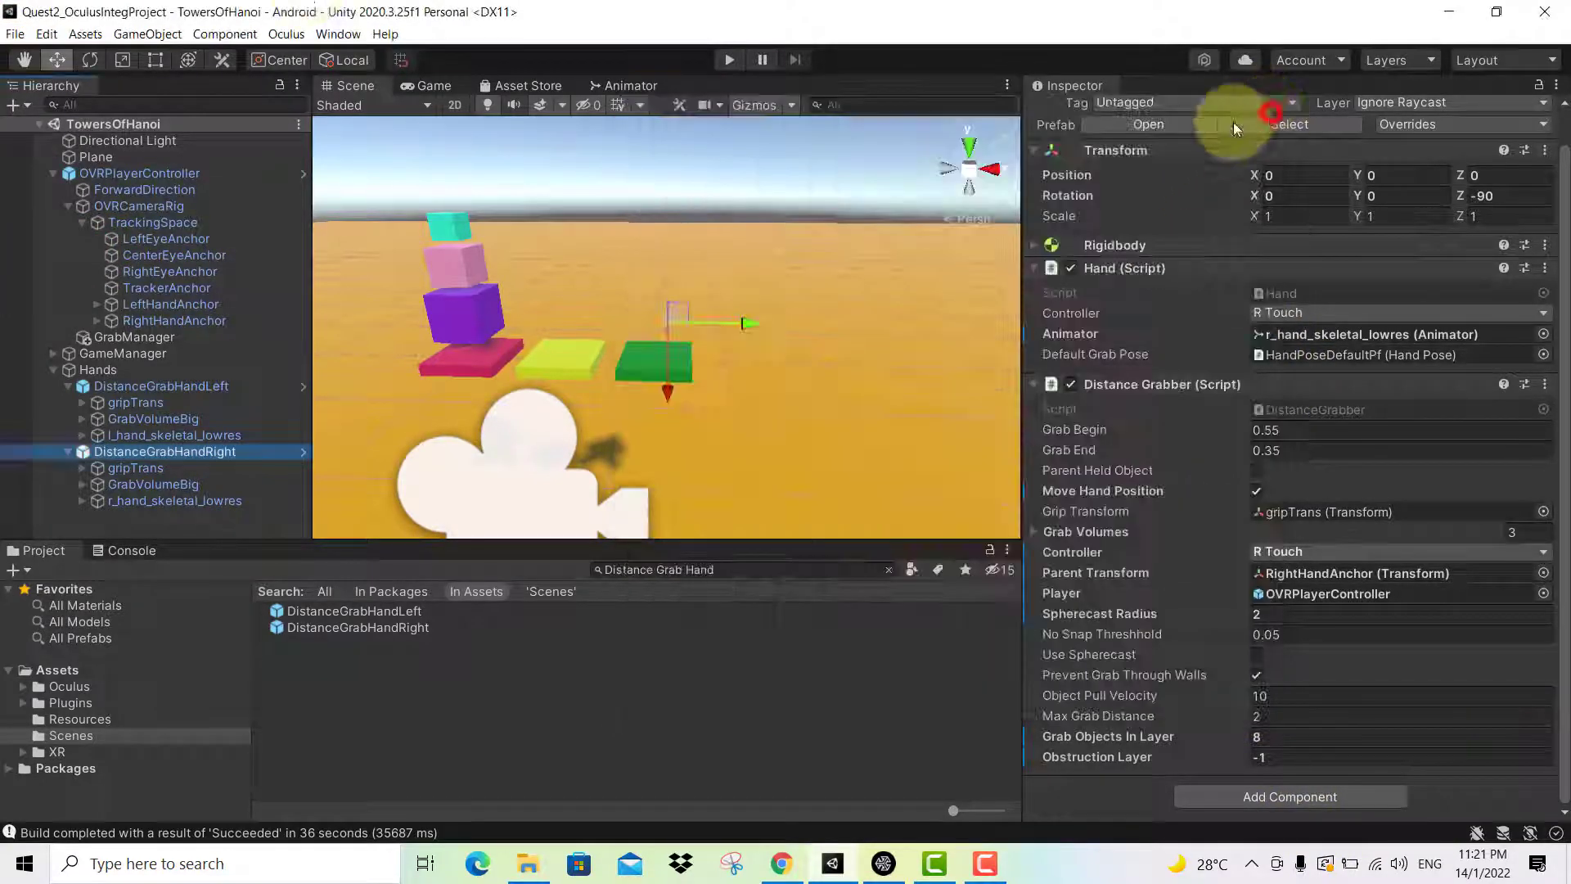
# Save the TowersOfHanoi scene and review the Android Build Settings, closing them without starting a build
pyautogui.click(15, 34)
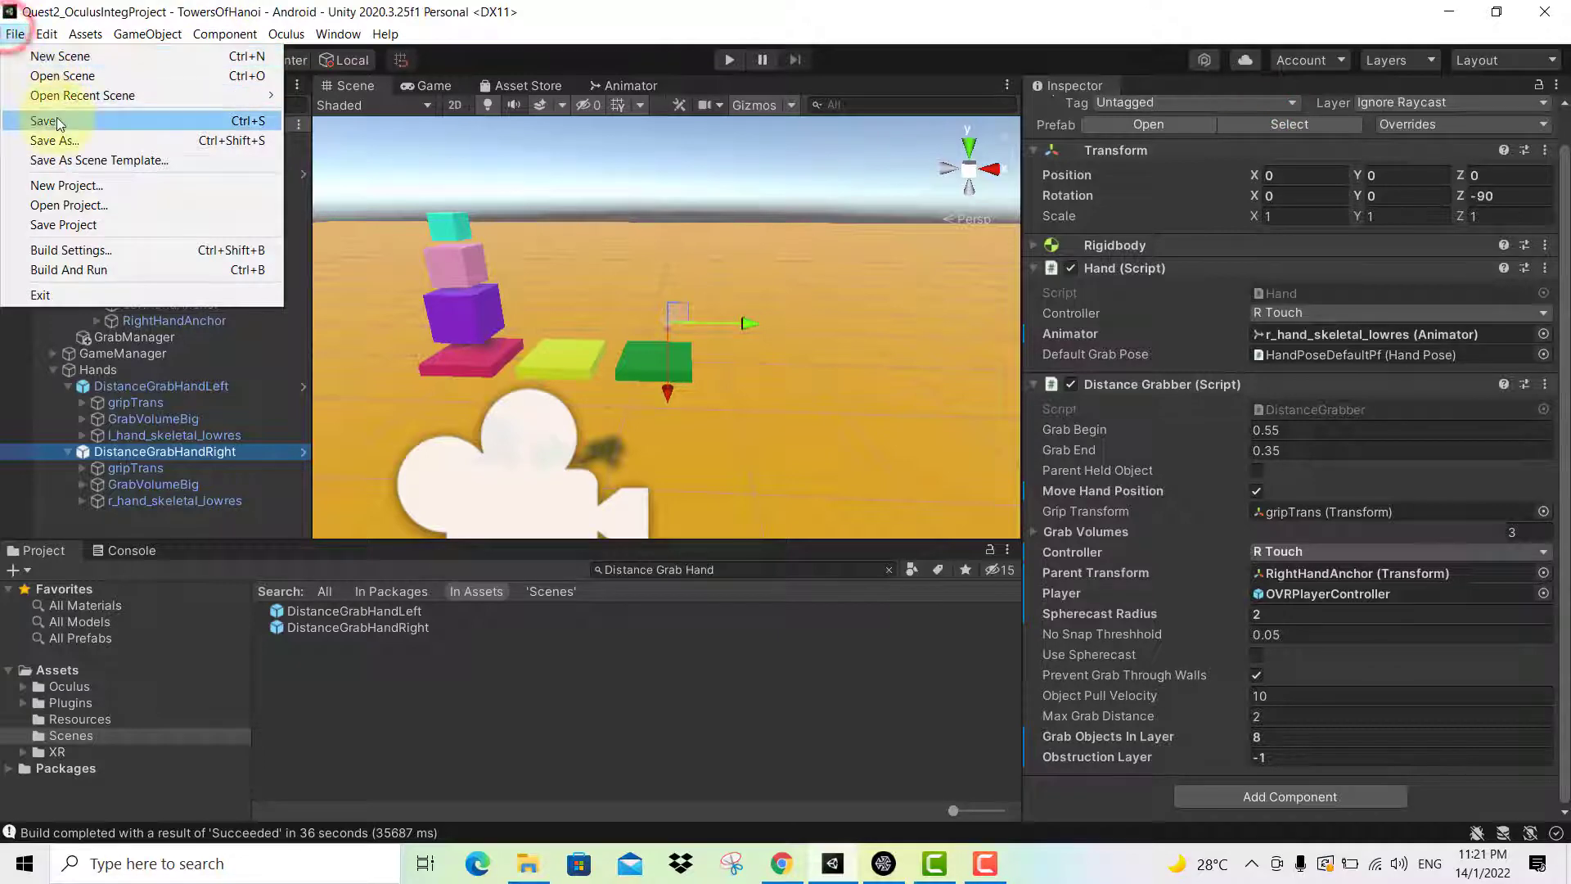
pyautogui.click(49, 120)
pyautogui.click(15, 34)
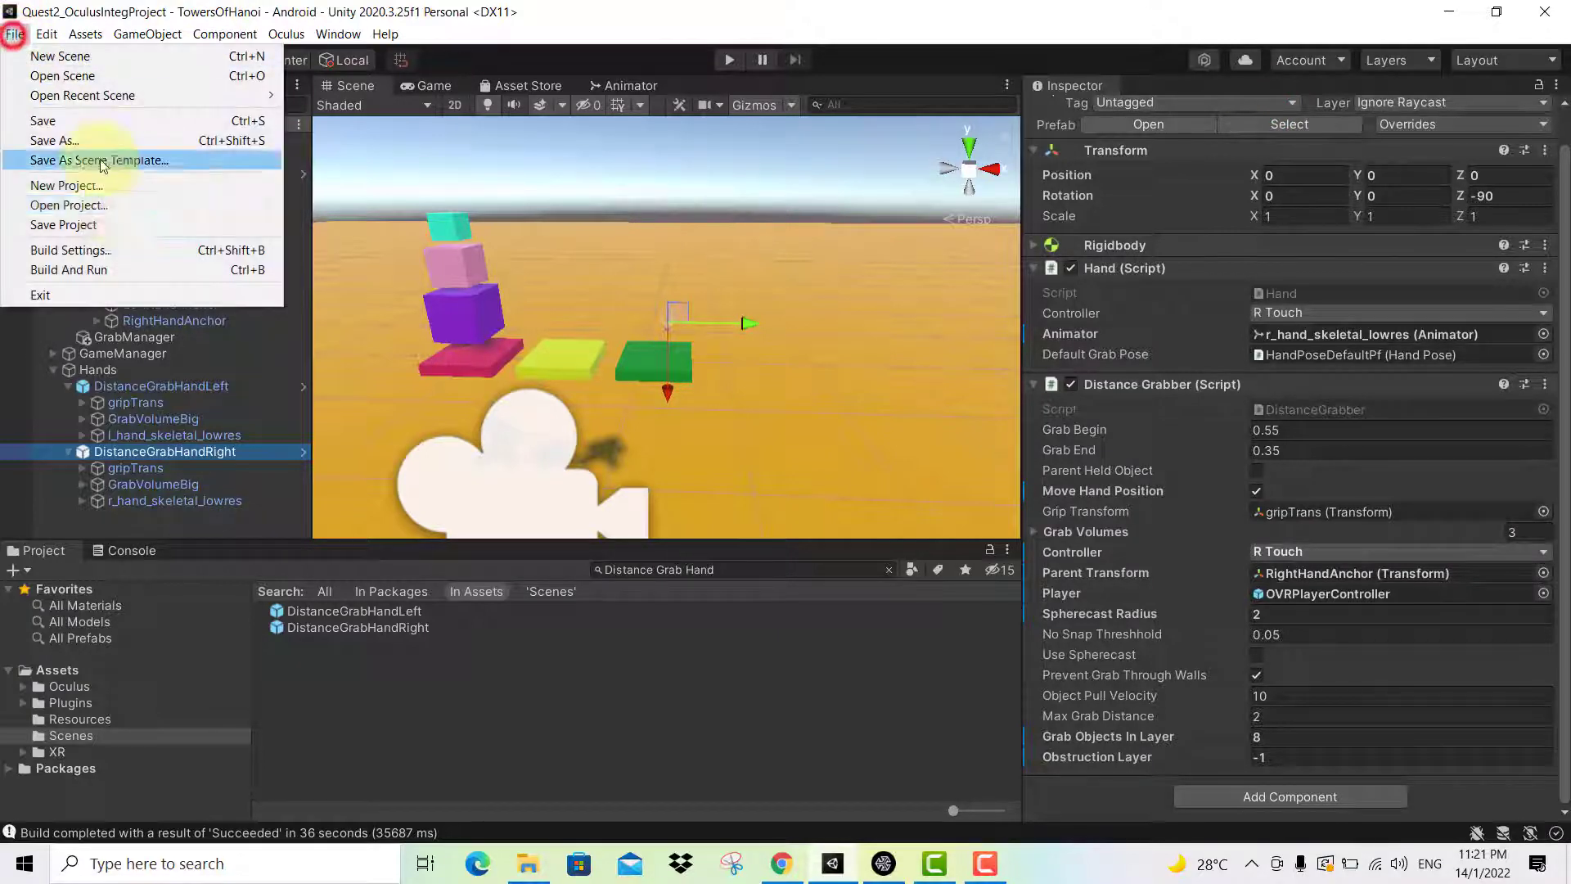
pyautogui.click(115, 250)
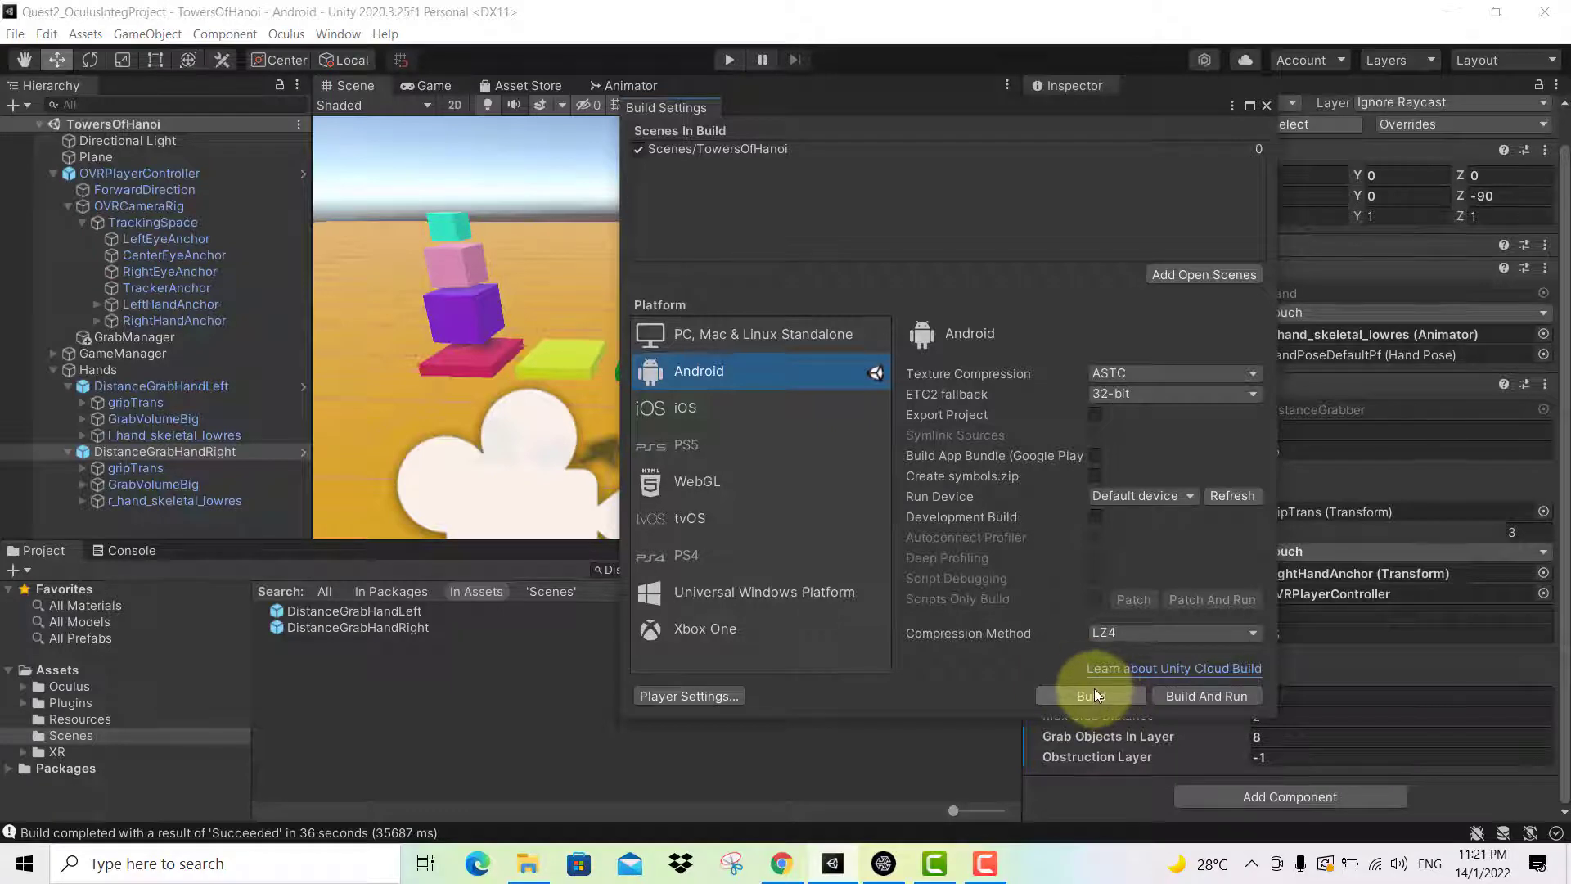
pyautogui.click(1264, 105)
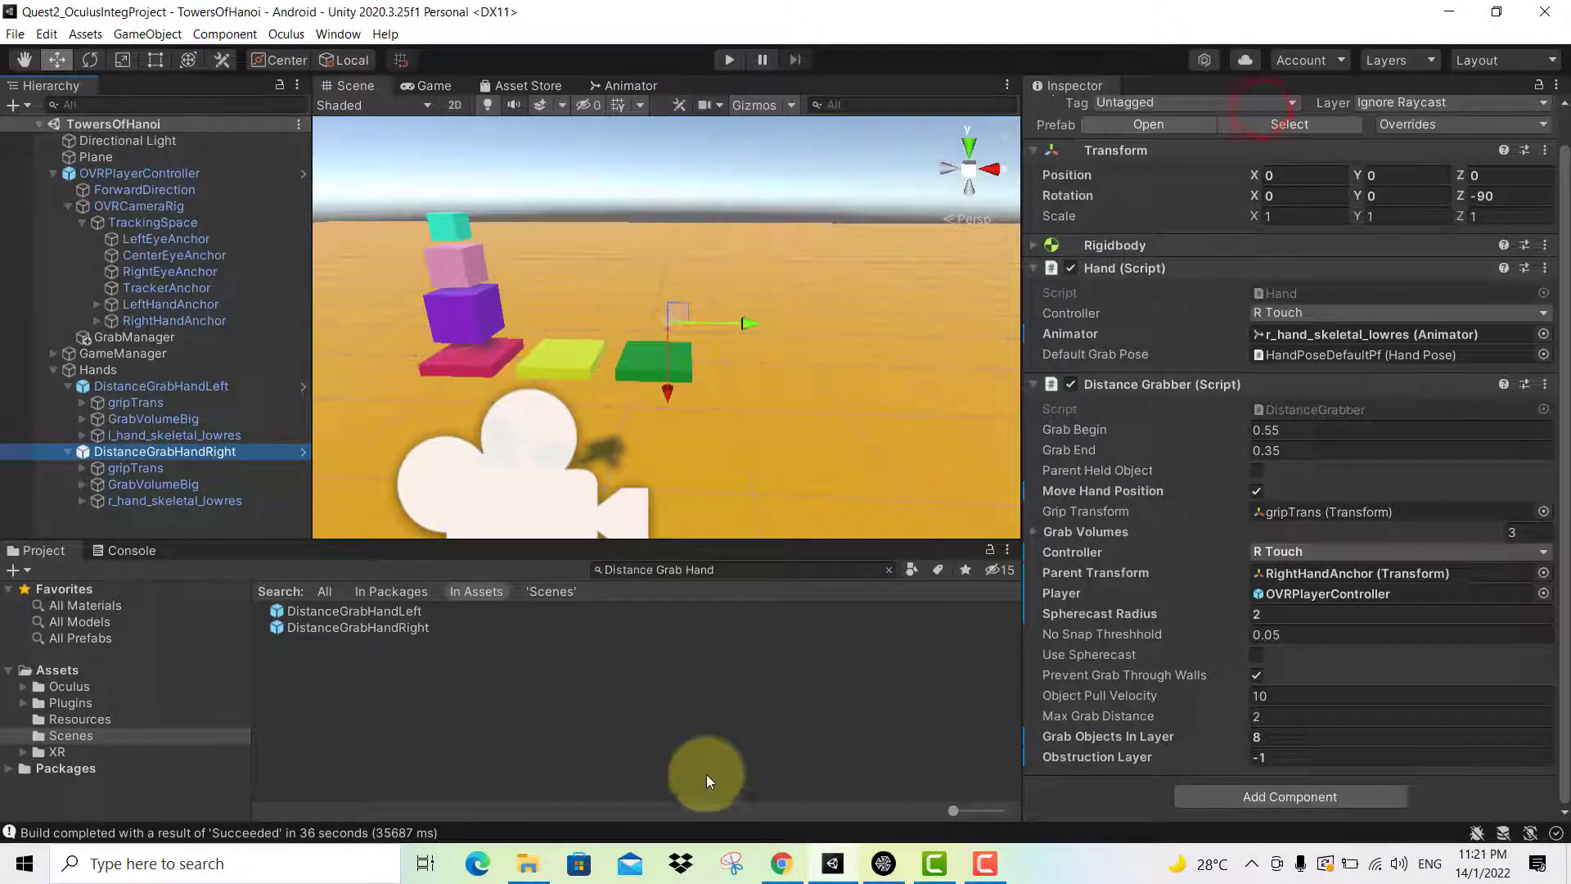
# Switch to File Explorer and select quest2_ocinteg.apk in the Quest2_OculusIntegProject folder
pyautogui.click(528, 863)
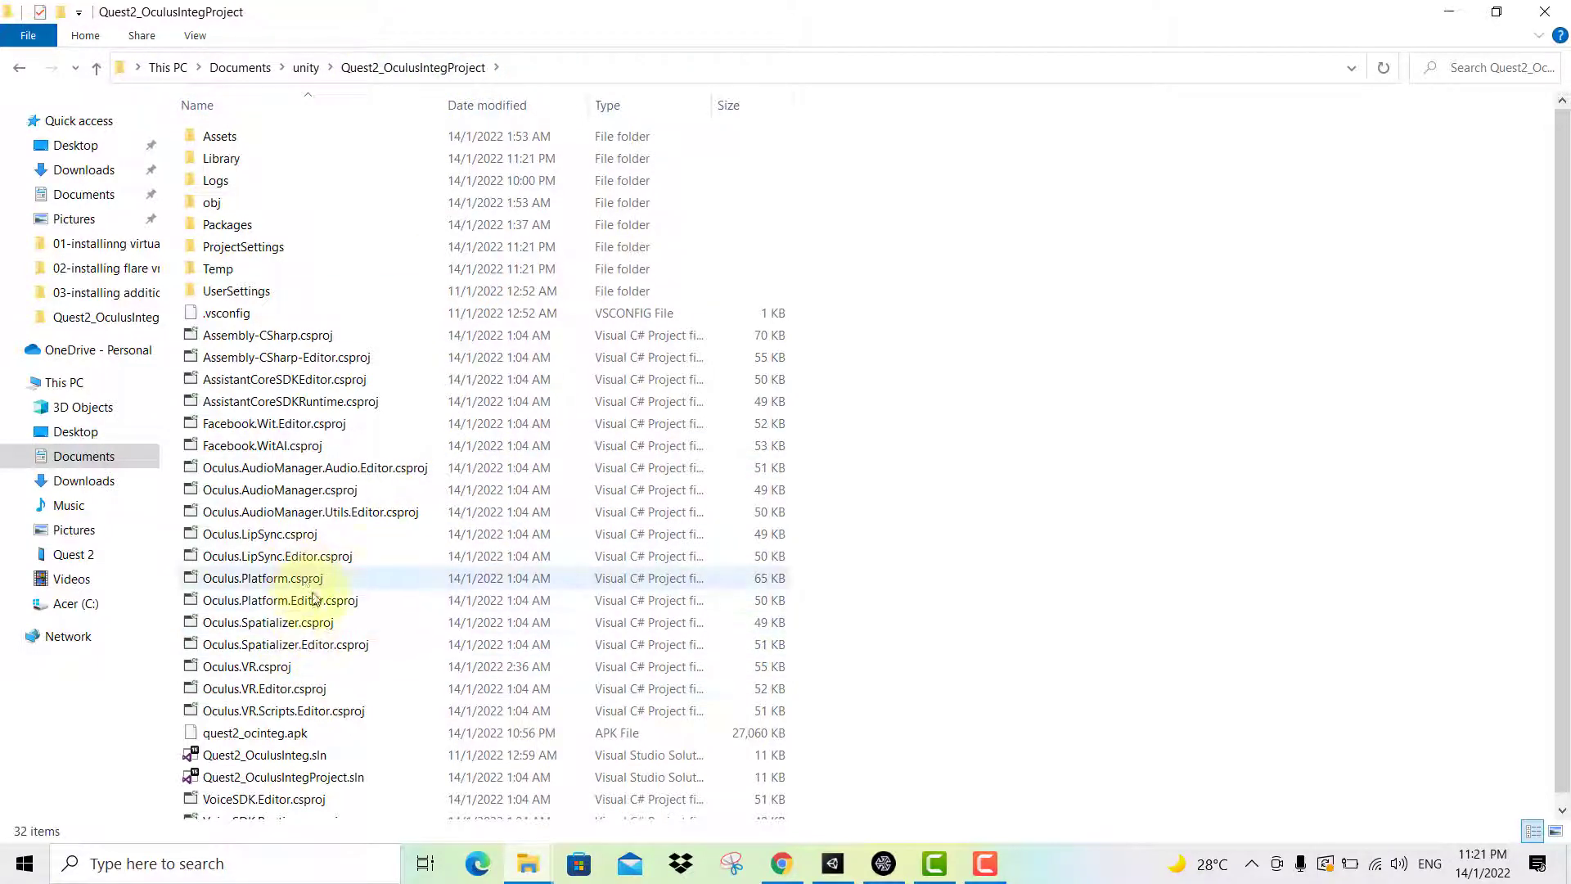
pyautogui.click(313, 733)
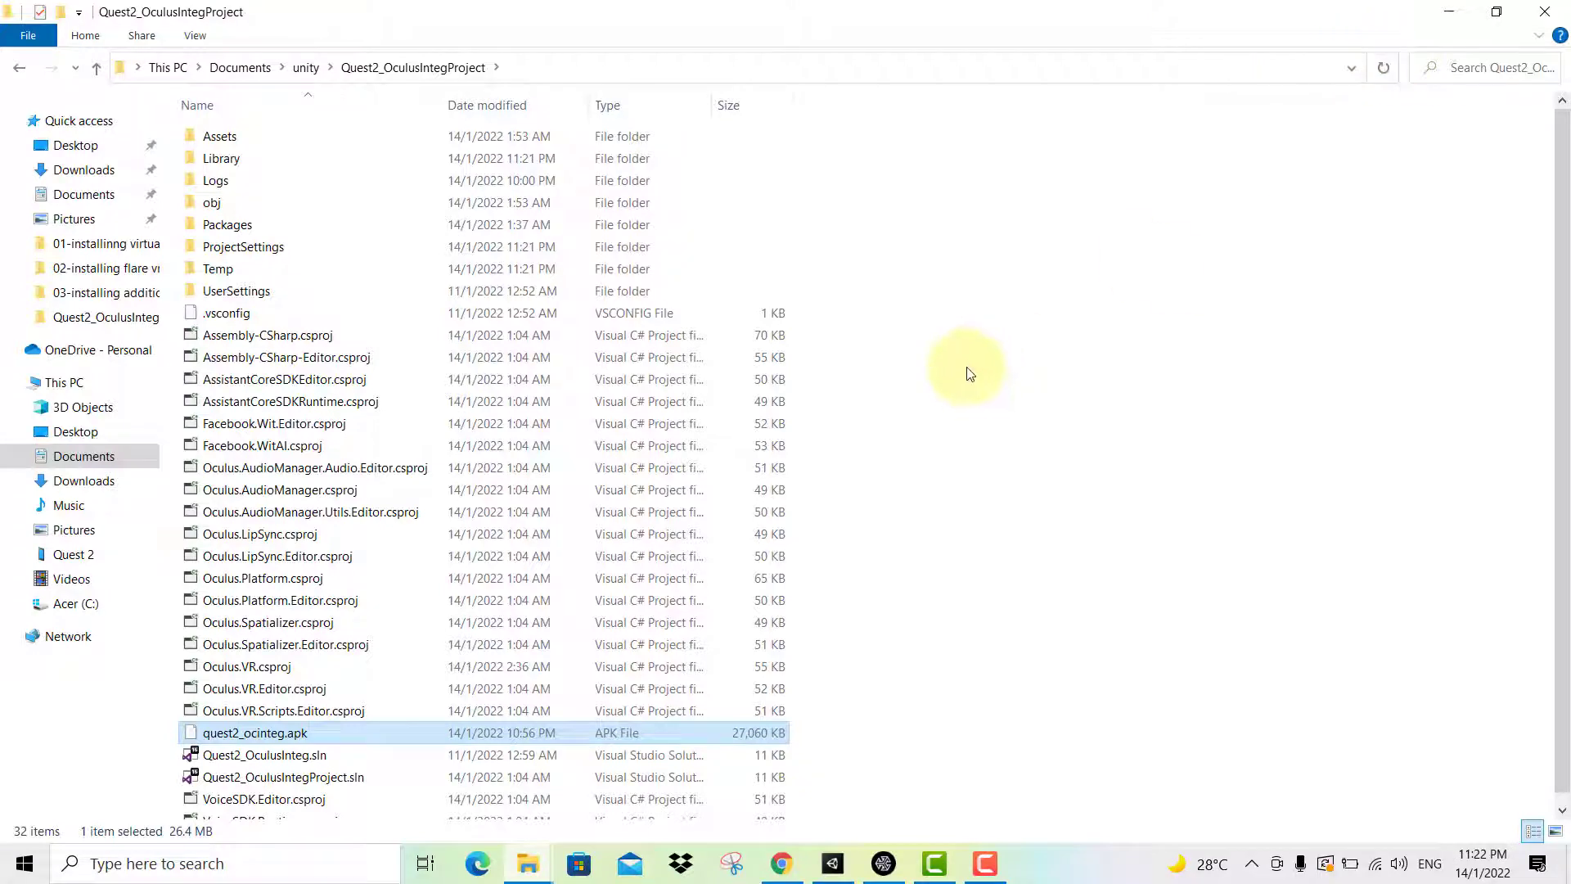
# Switch to SideQuest, find com.DefaultCompany.Quest2_OculusInteg among the headset's apps, and review its app settings without uninstalling it
pyautogui.click(884, 867)
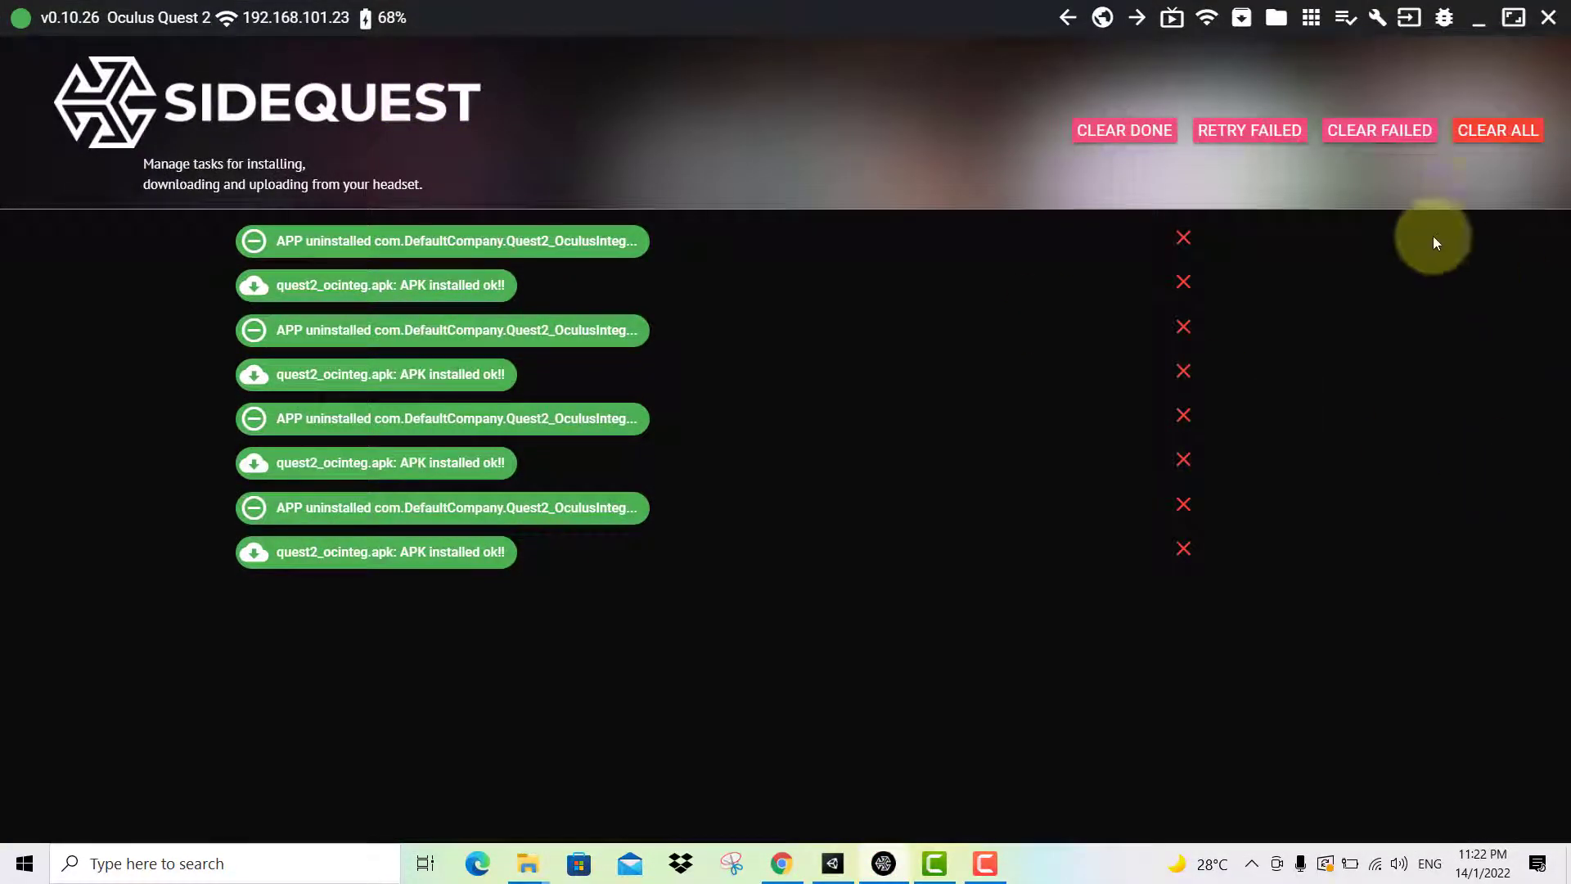
pyautogui.click(1311, 20)
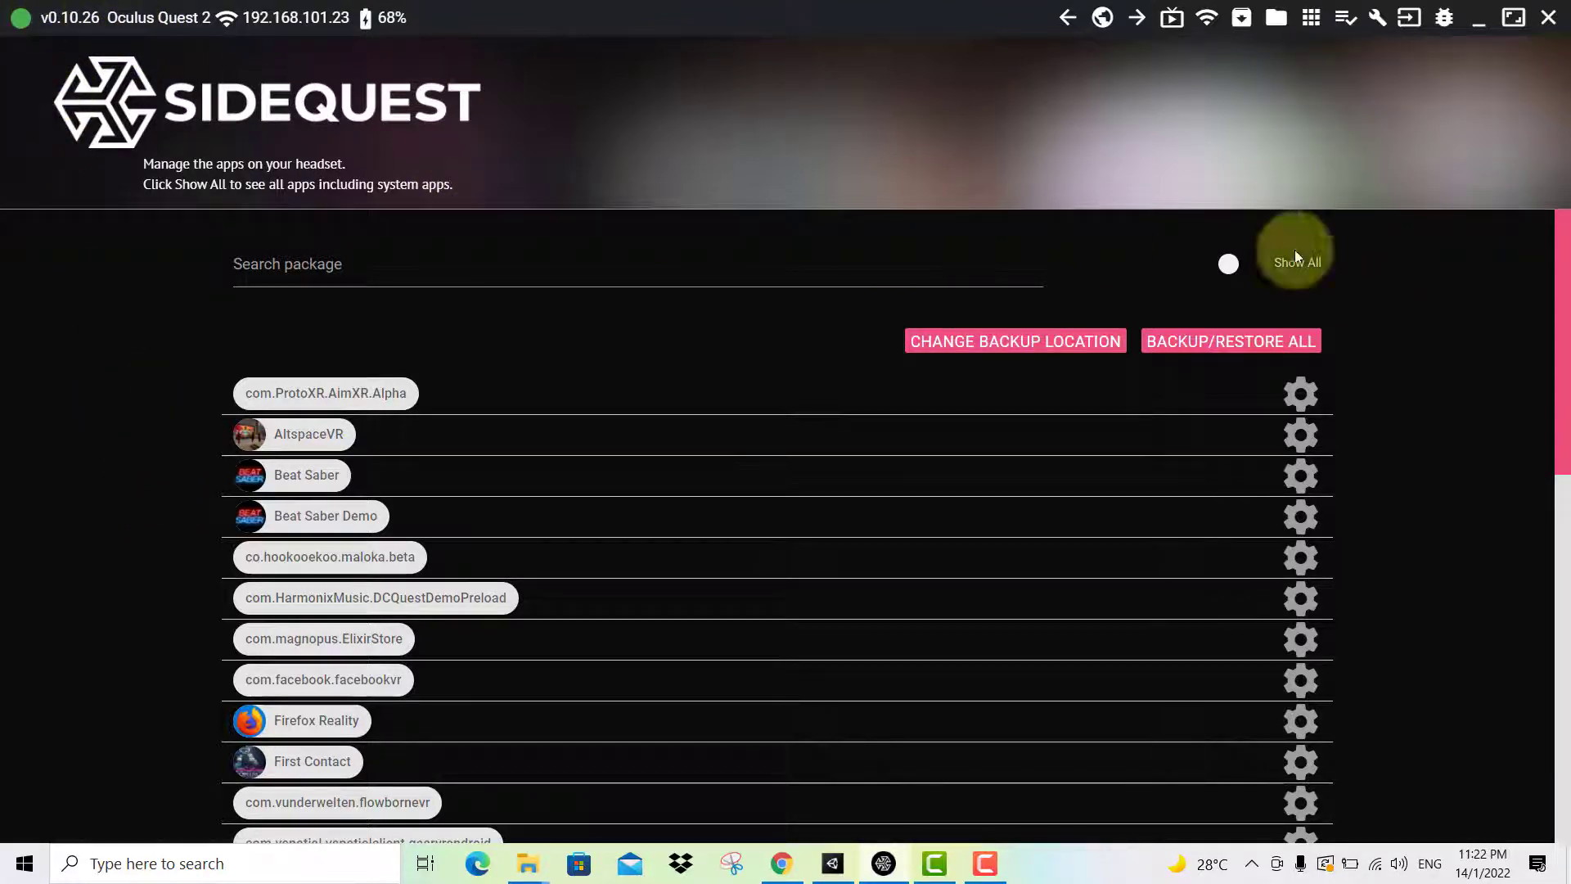
pyautogui.scroll(-4, 906, 422)
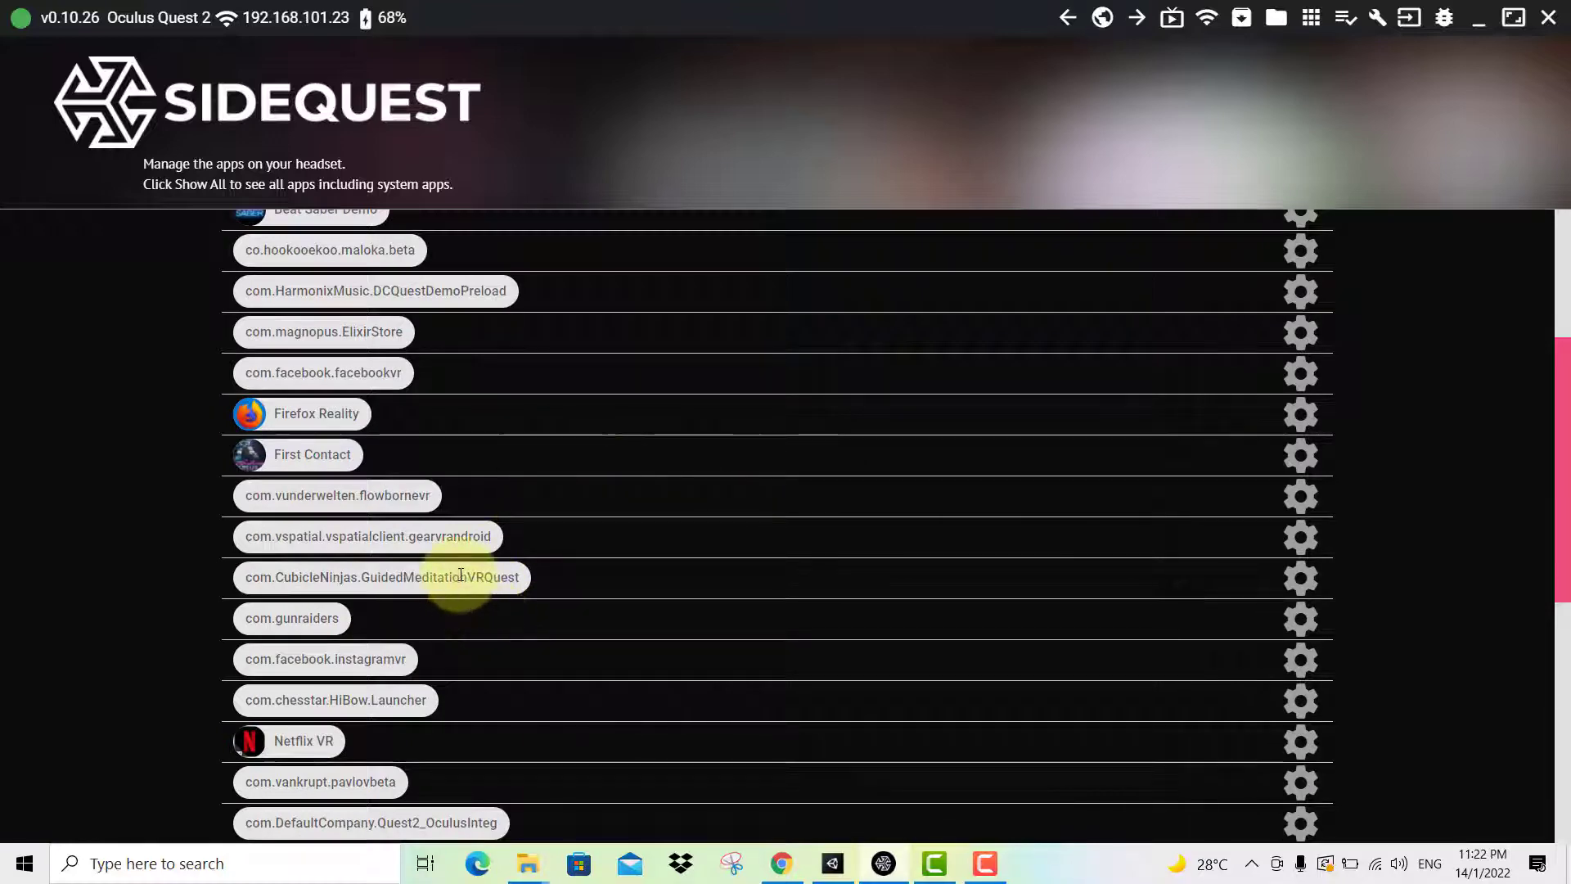
pyautogui.scroll(-4, 464, 575)
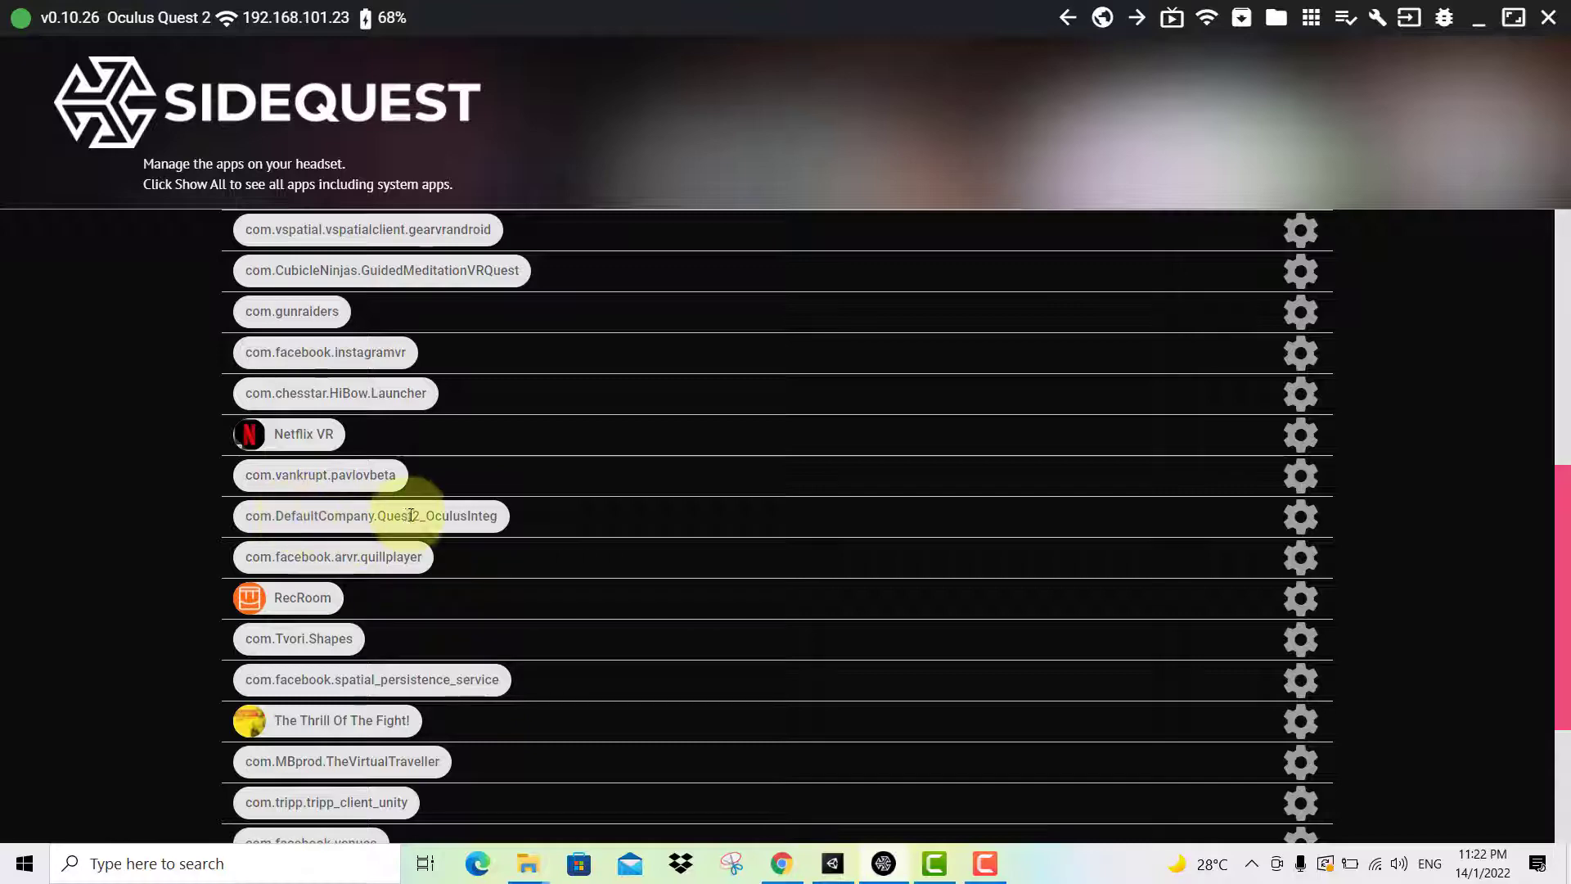
pyautogui.click(1300, 517)
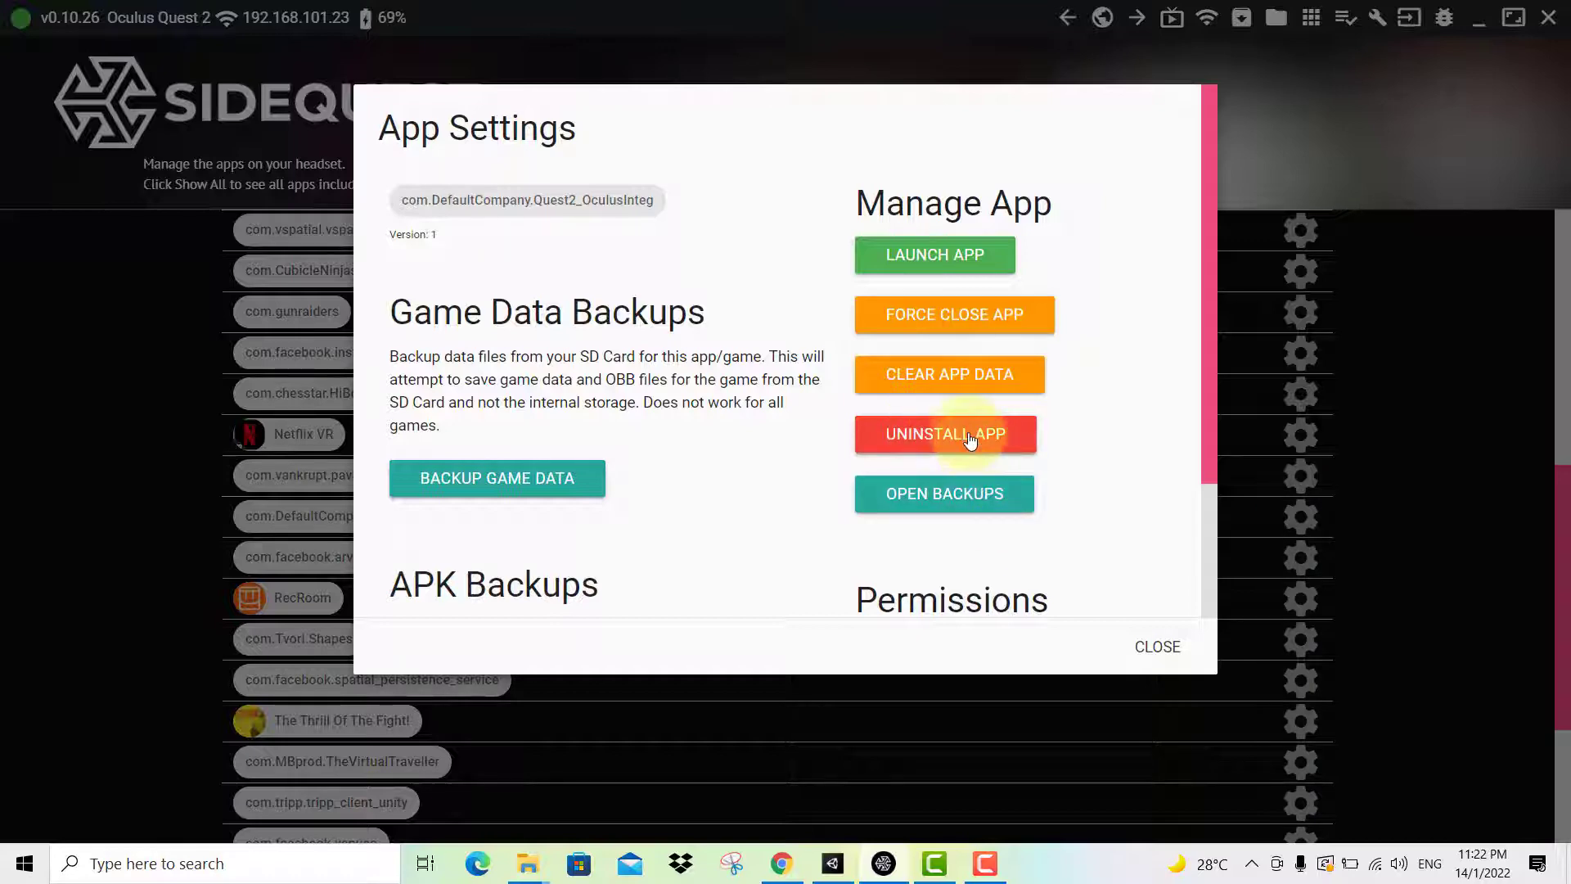
pyautogui.click(1168, 640)
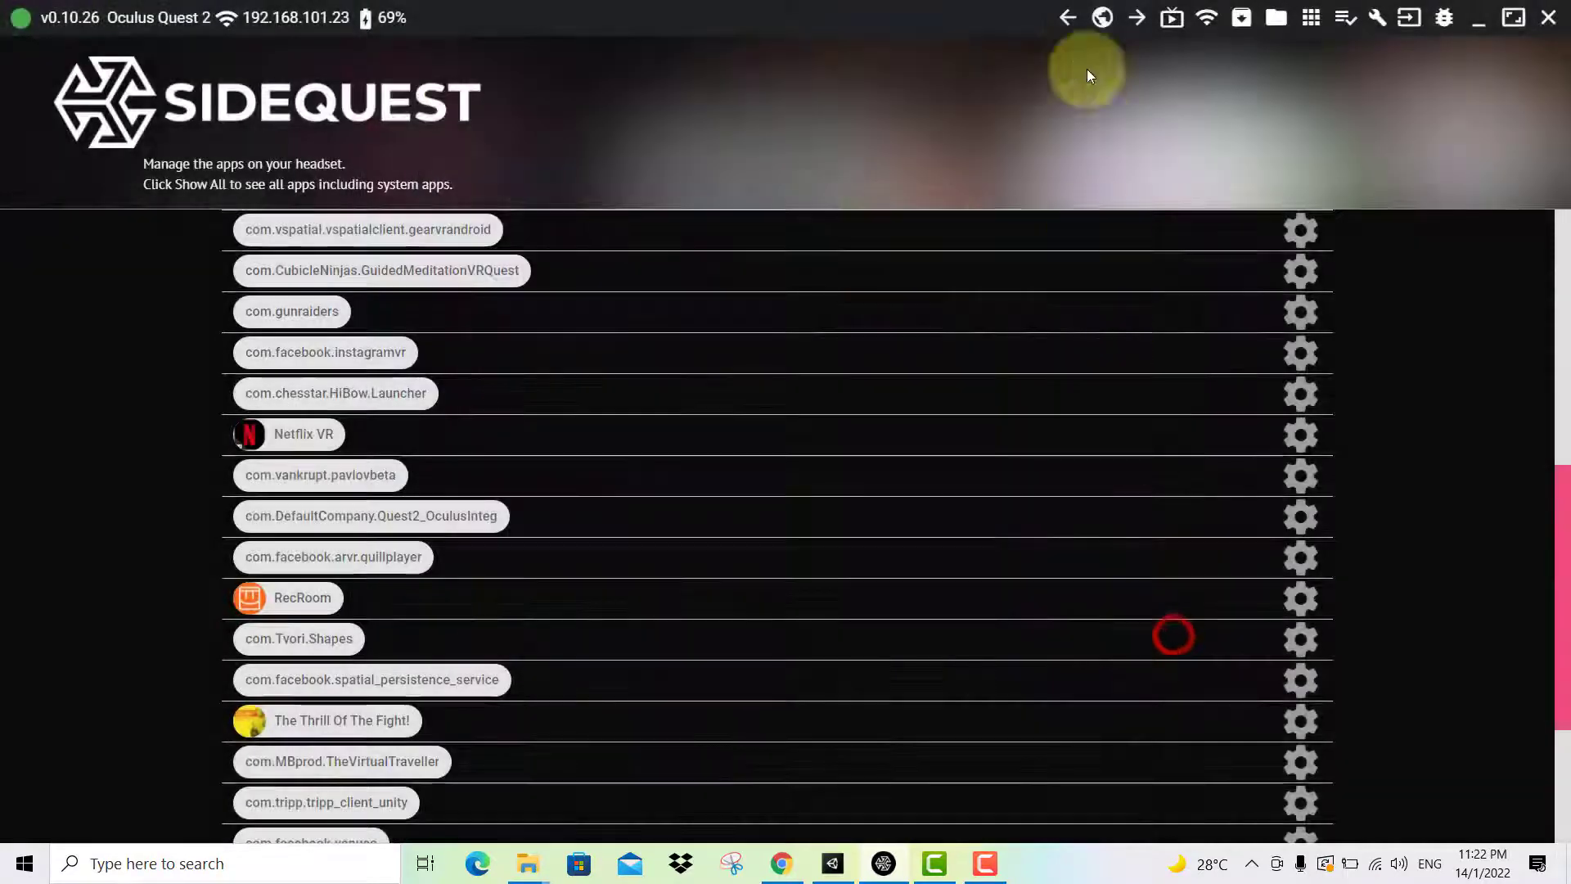
# View the SideQuest task list, locate and select quest2_ocinteg.apk as the file to install, and cancel without installing it
pyautogui.click(1342, 17)
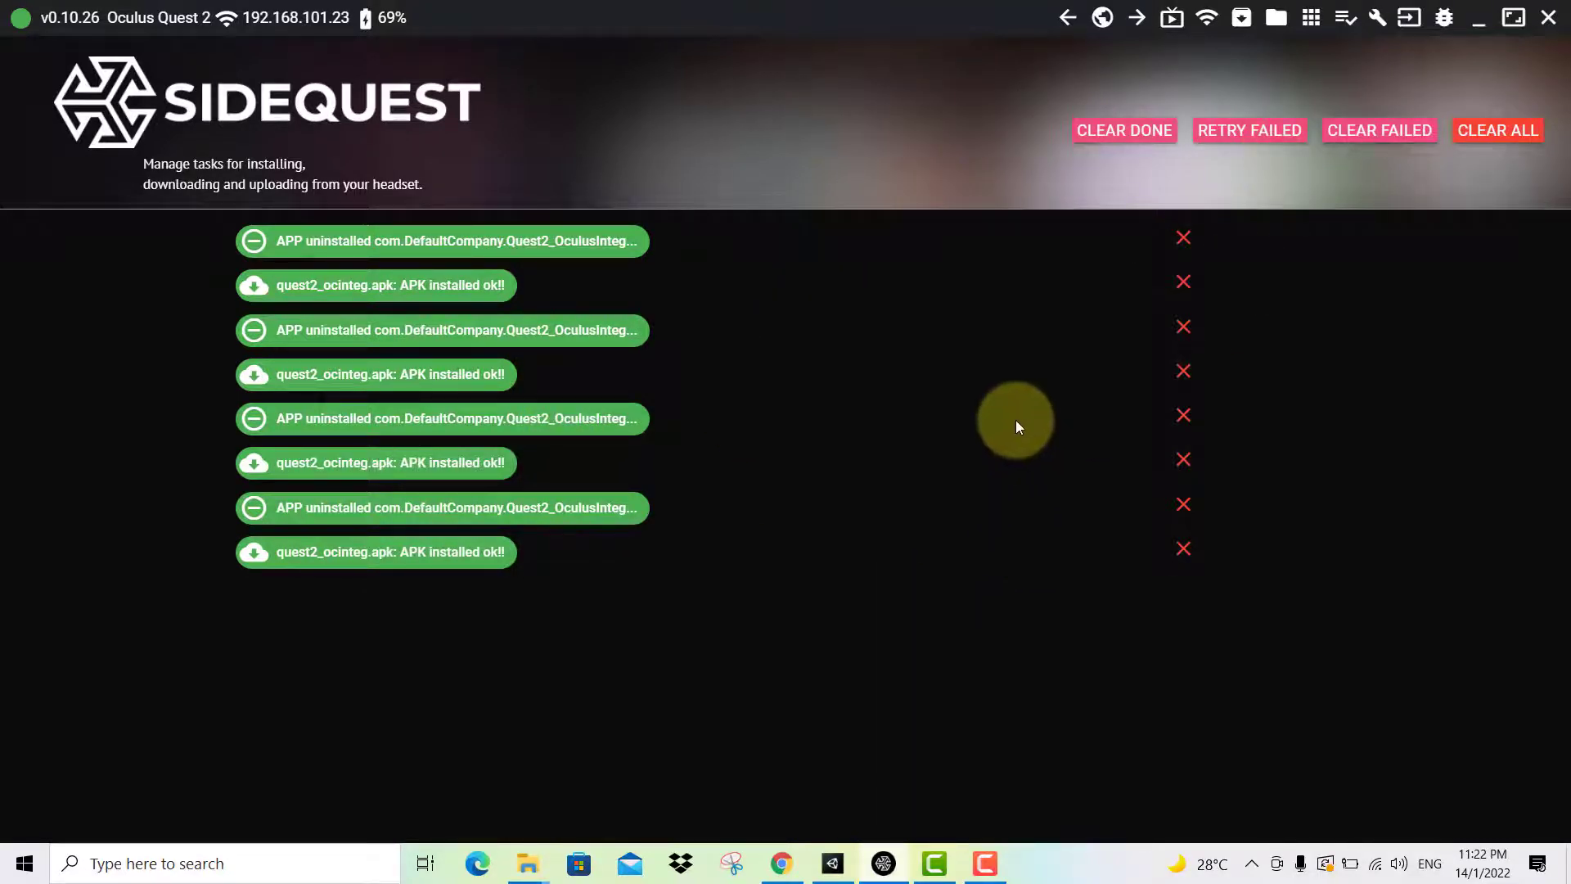
pyautogui.click(1243, 21)
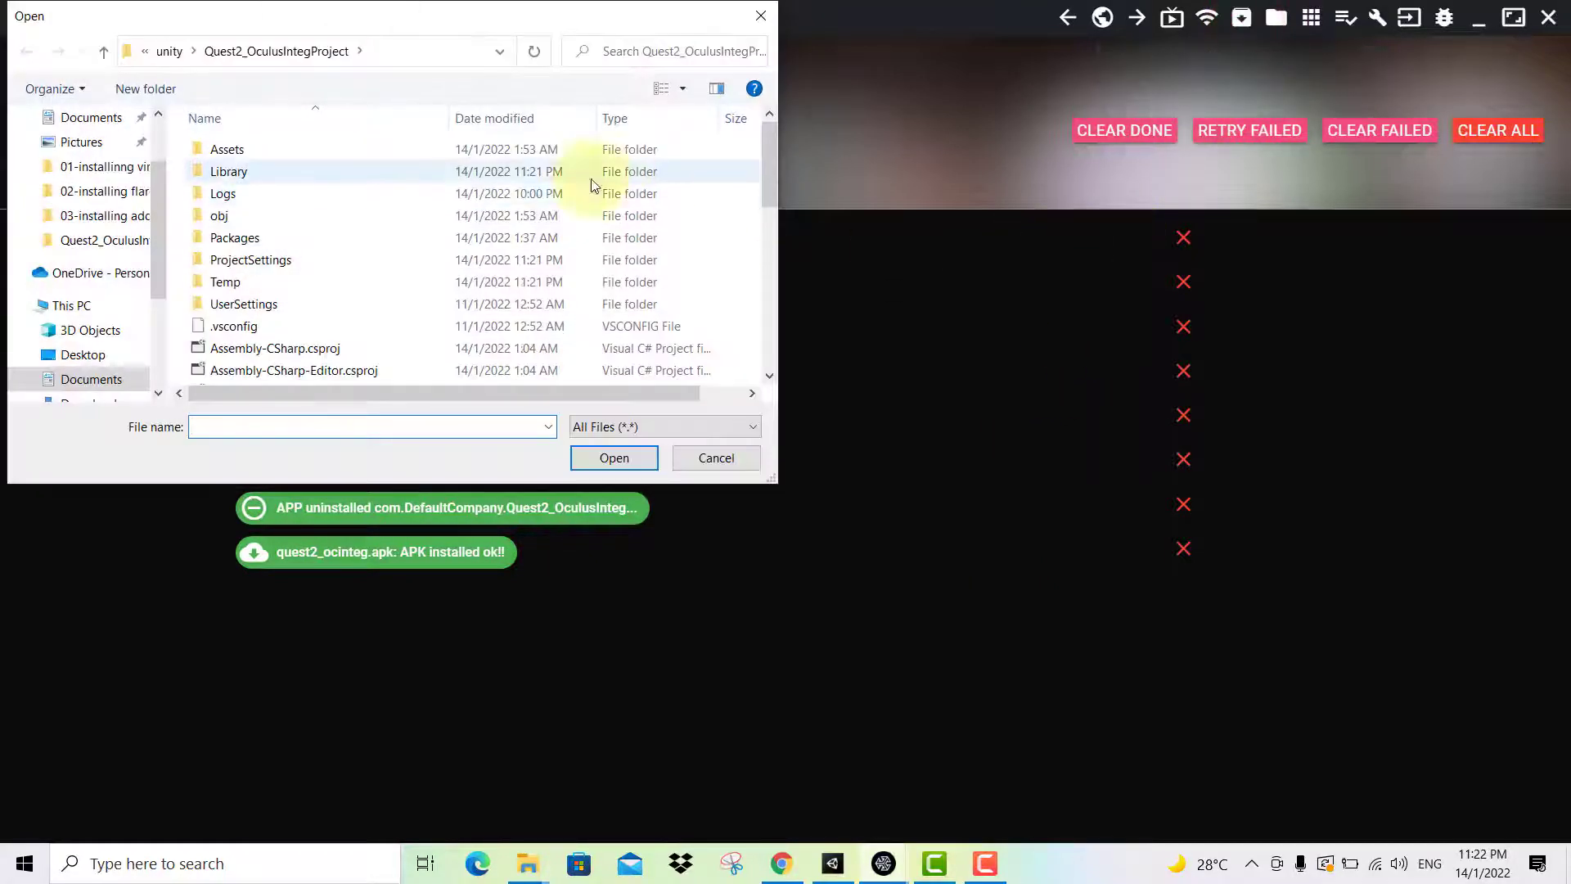
pyautogui.scroll(-1, 323, 213)
pyautogui.scroll(-3, 323, 213)
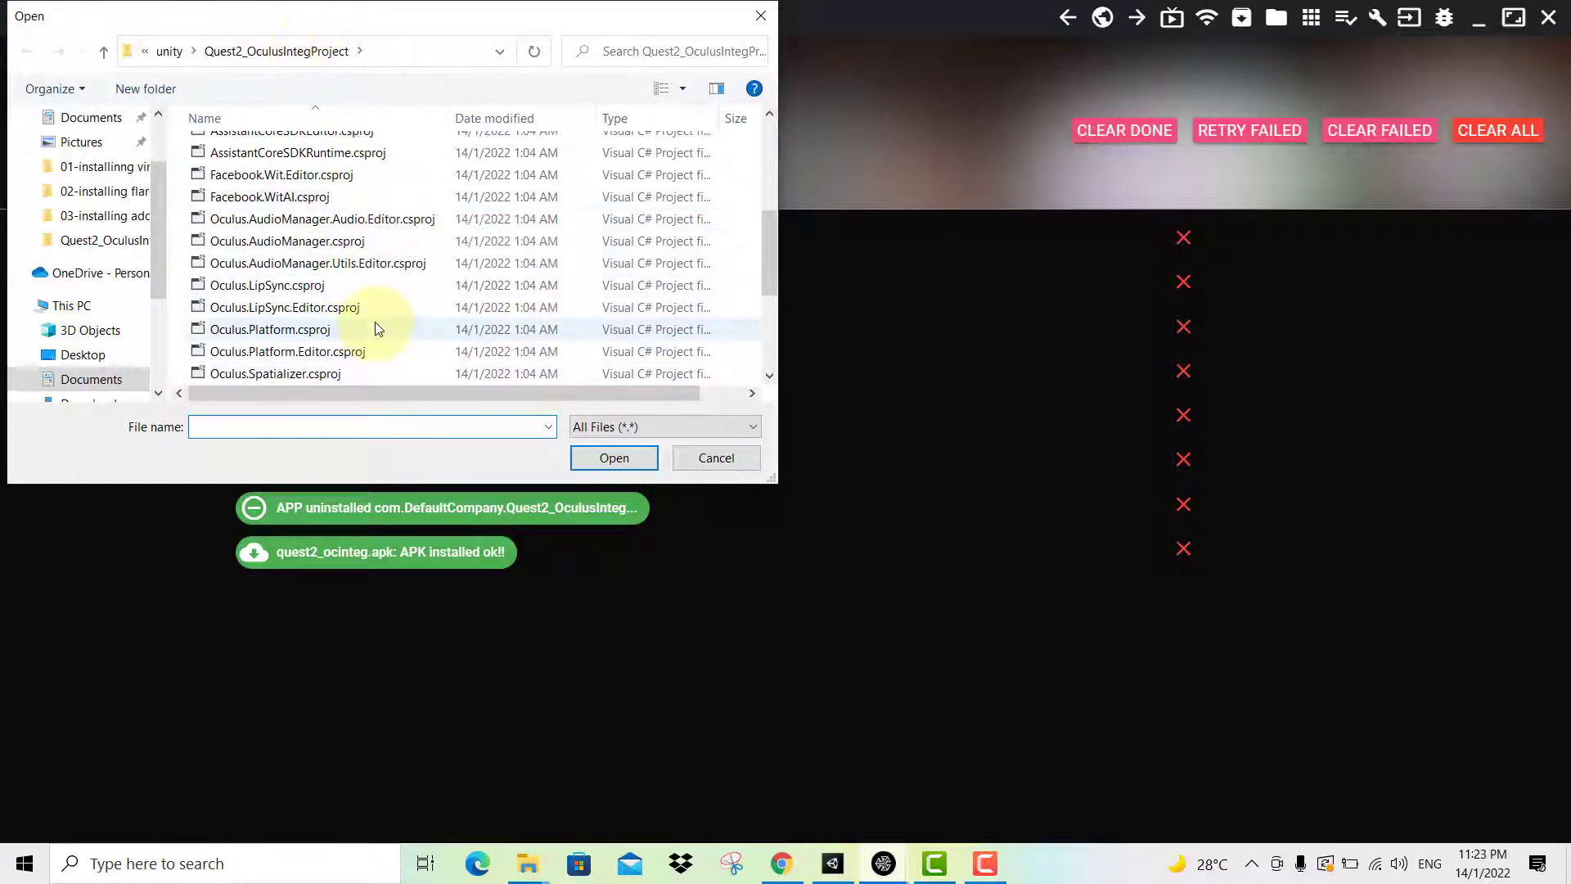
pyautogui.scroll(-1, 381, 314)
pyautogui.scroll(-1, 405, 337)
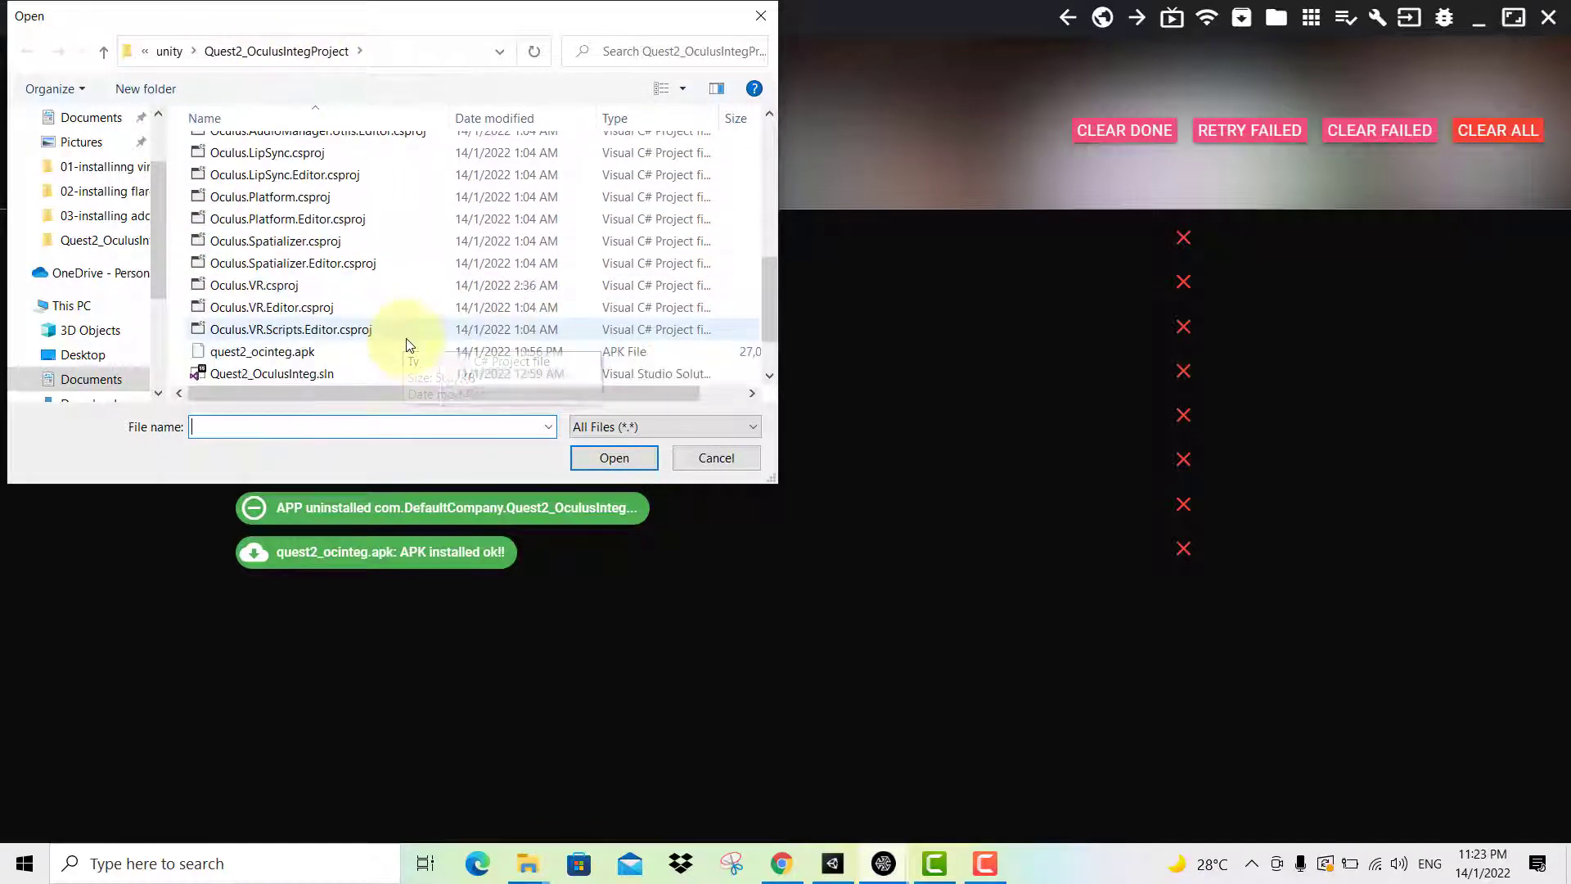
pyautogui.click(300, 361)
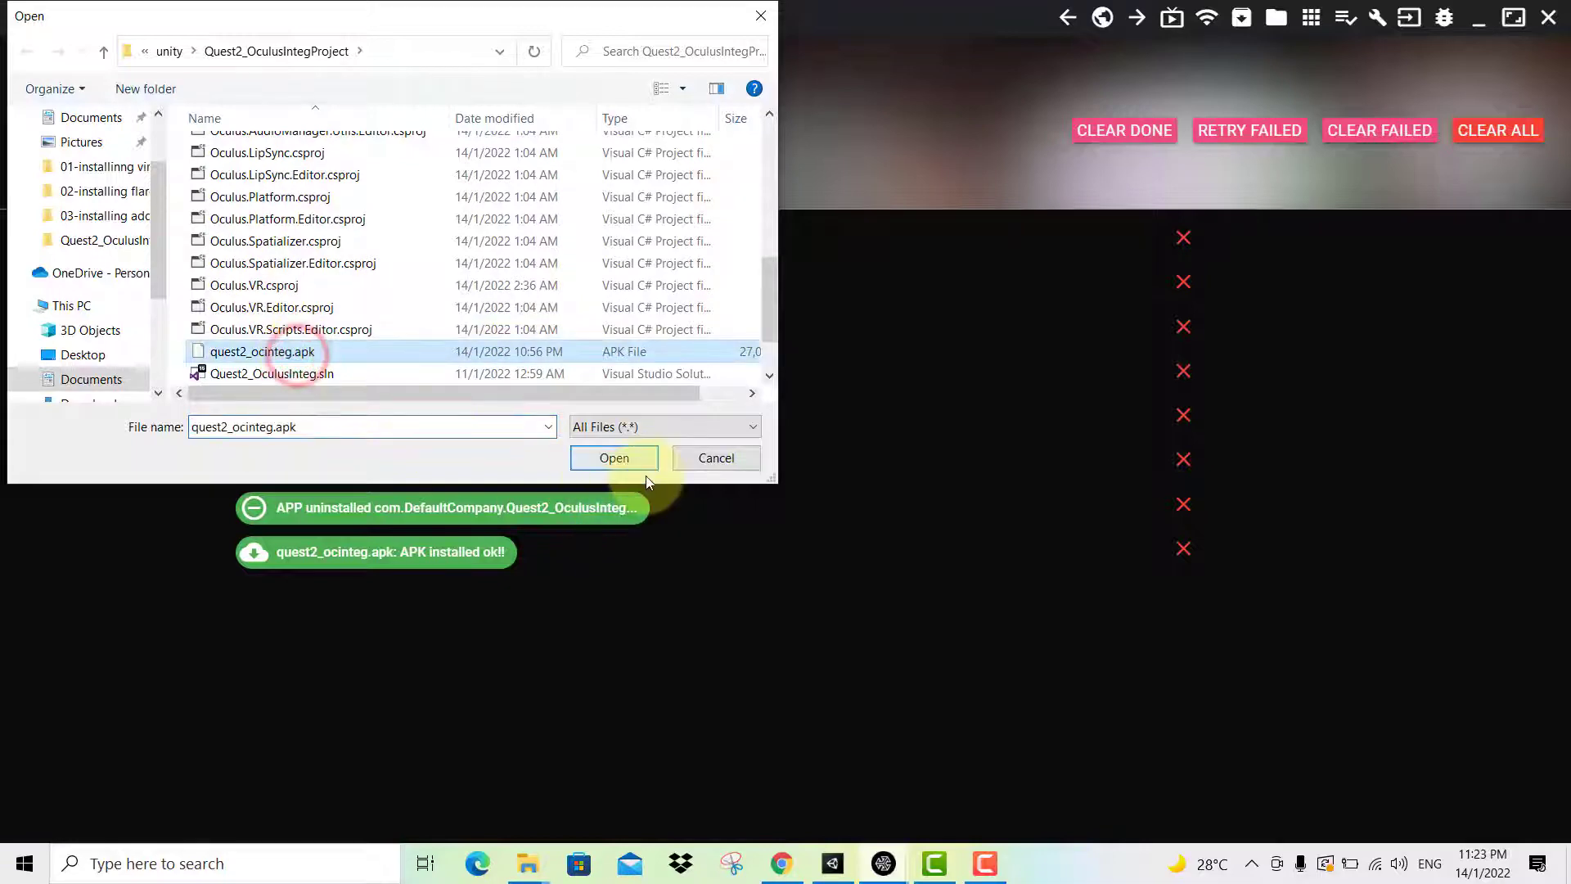
pyautogui.click(761, 20)
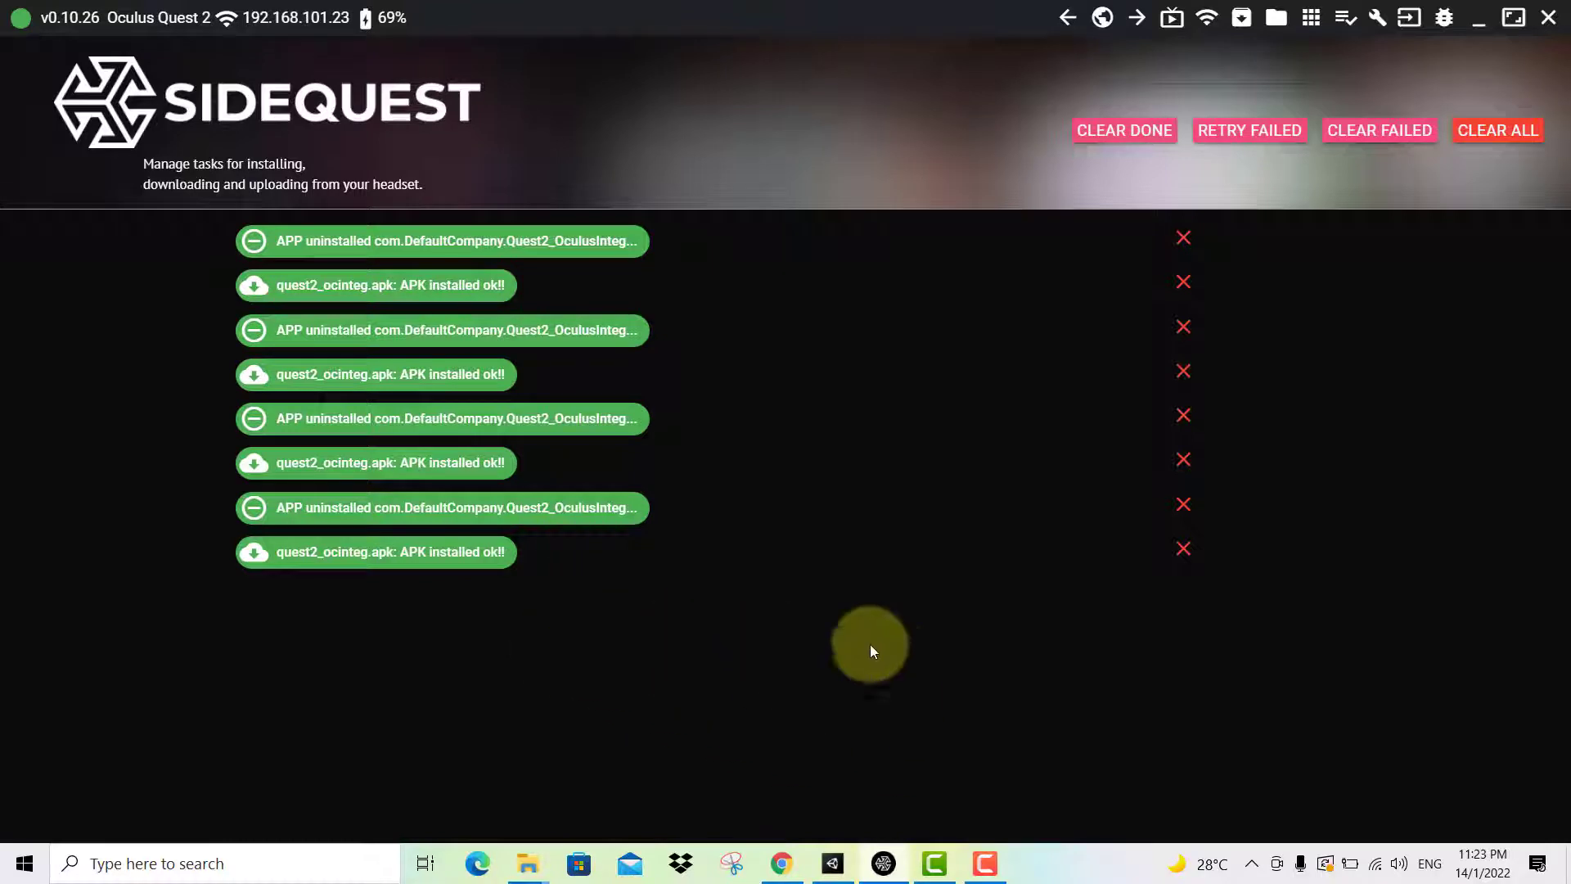
# Minimize SideQuest, return to File Explorer, and play the headset recording in VLC, pausing and resuming at the Unknown Sources app list
pyautogui.click(1480, 29)
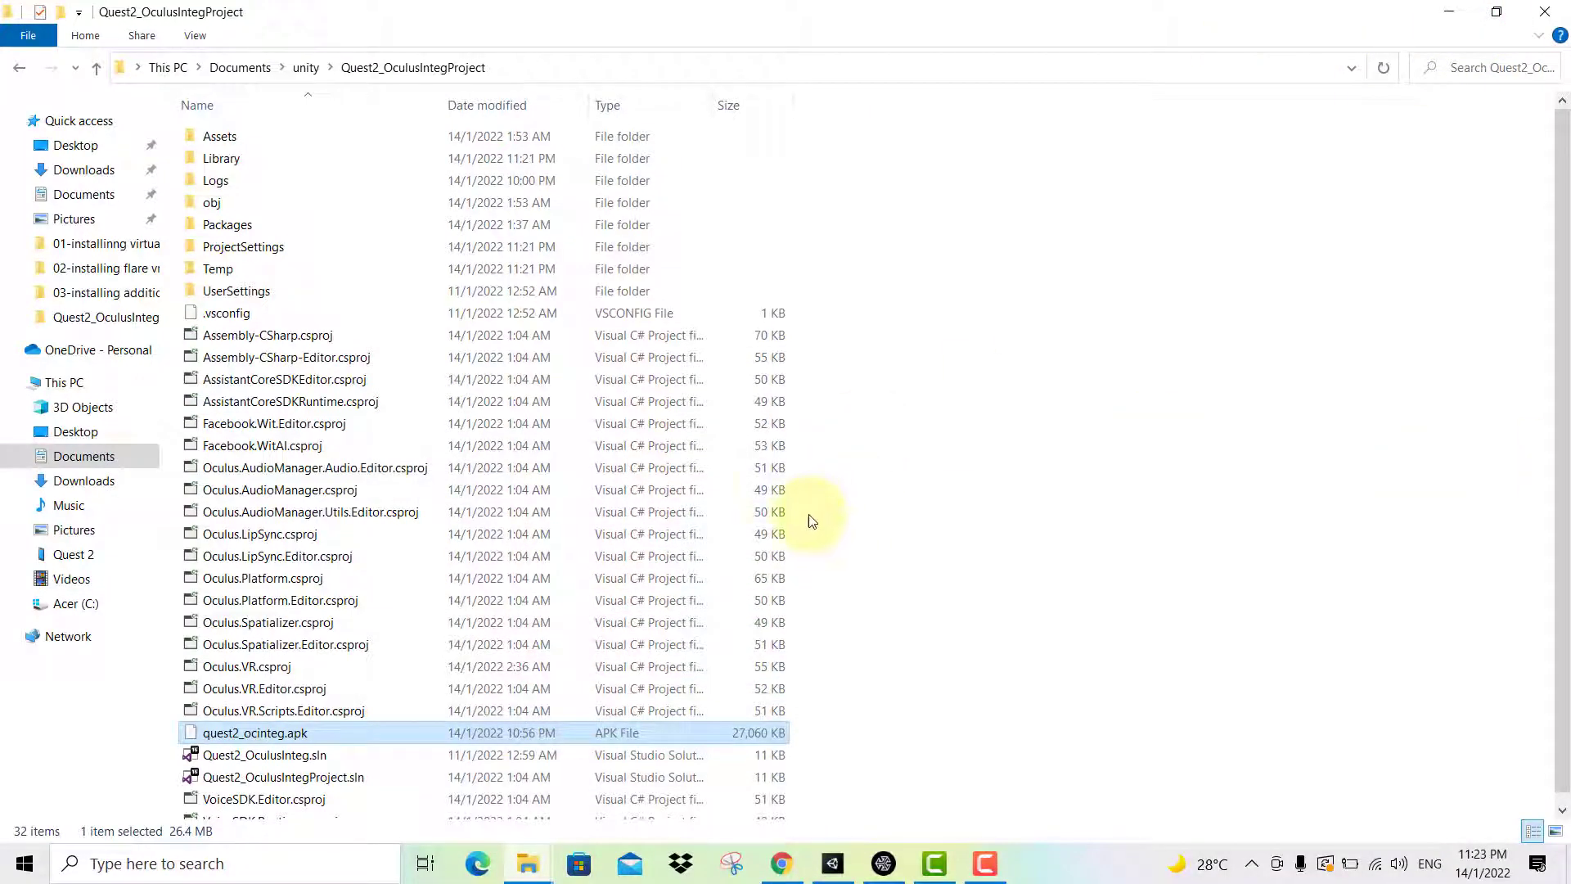
pyautogui.click(528, 863)
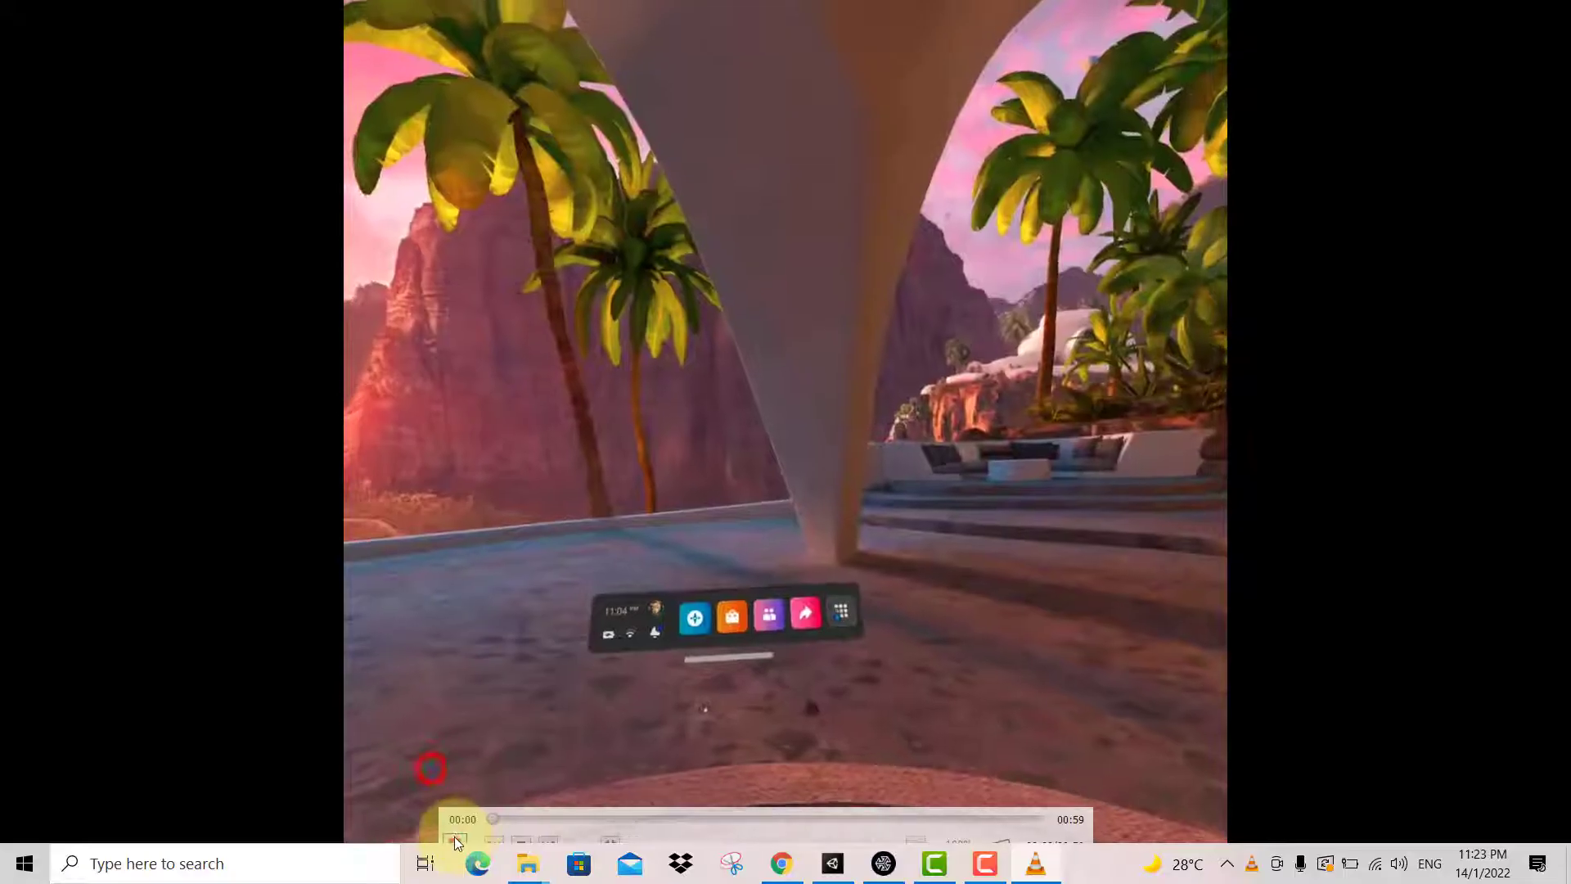
pyautogui.click(454, 836)
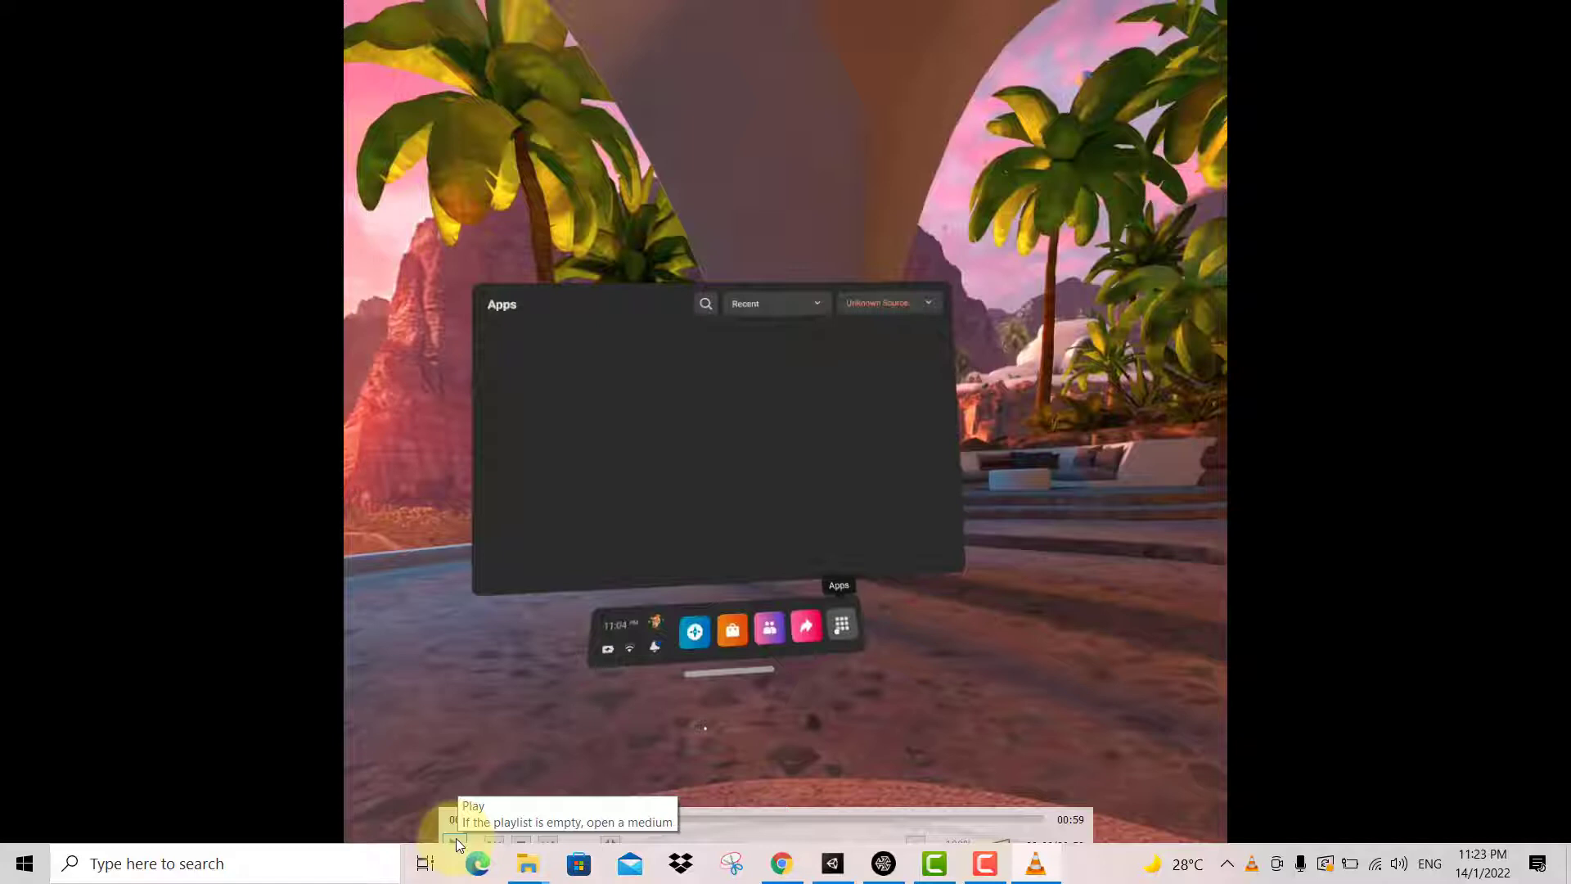
pyautogui.click(455, 838)
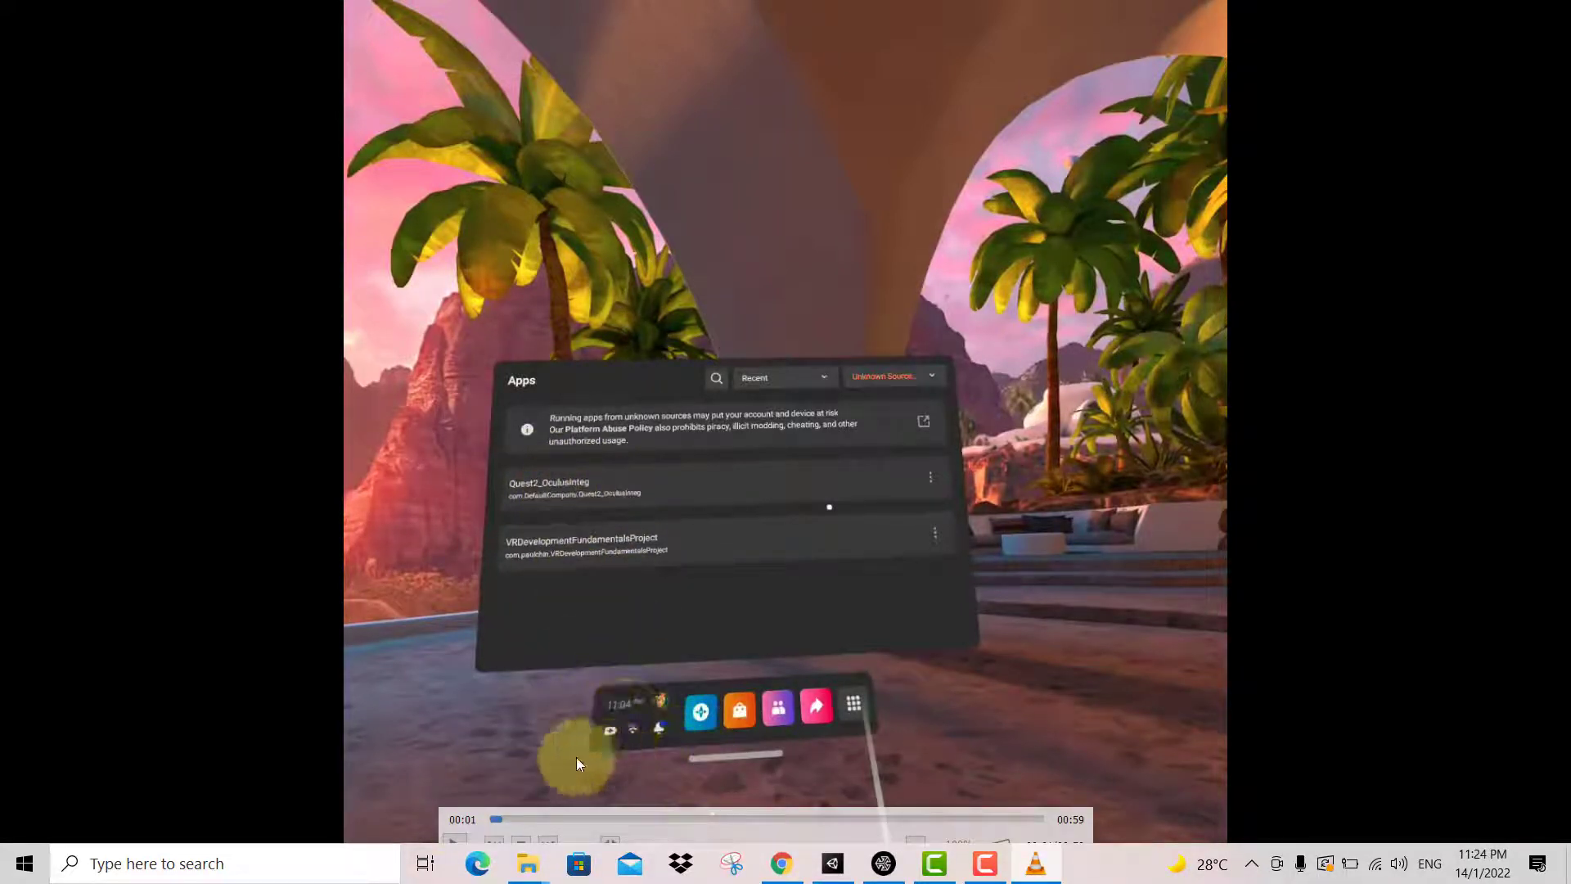
pyautogui.click(449, 837)
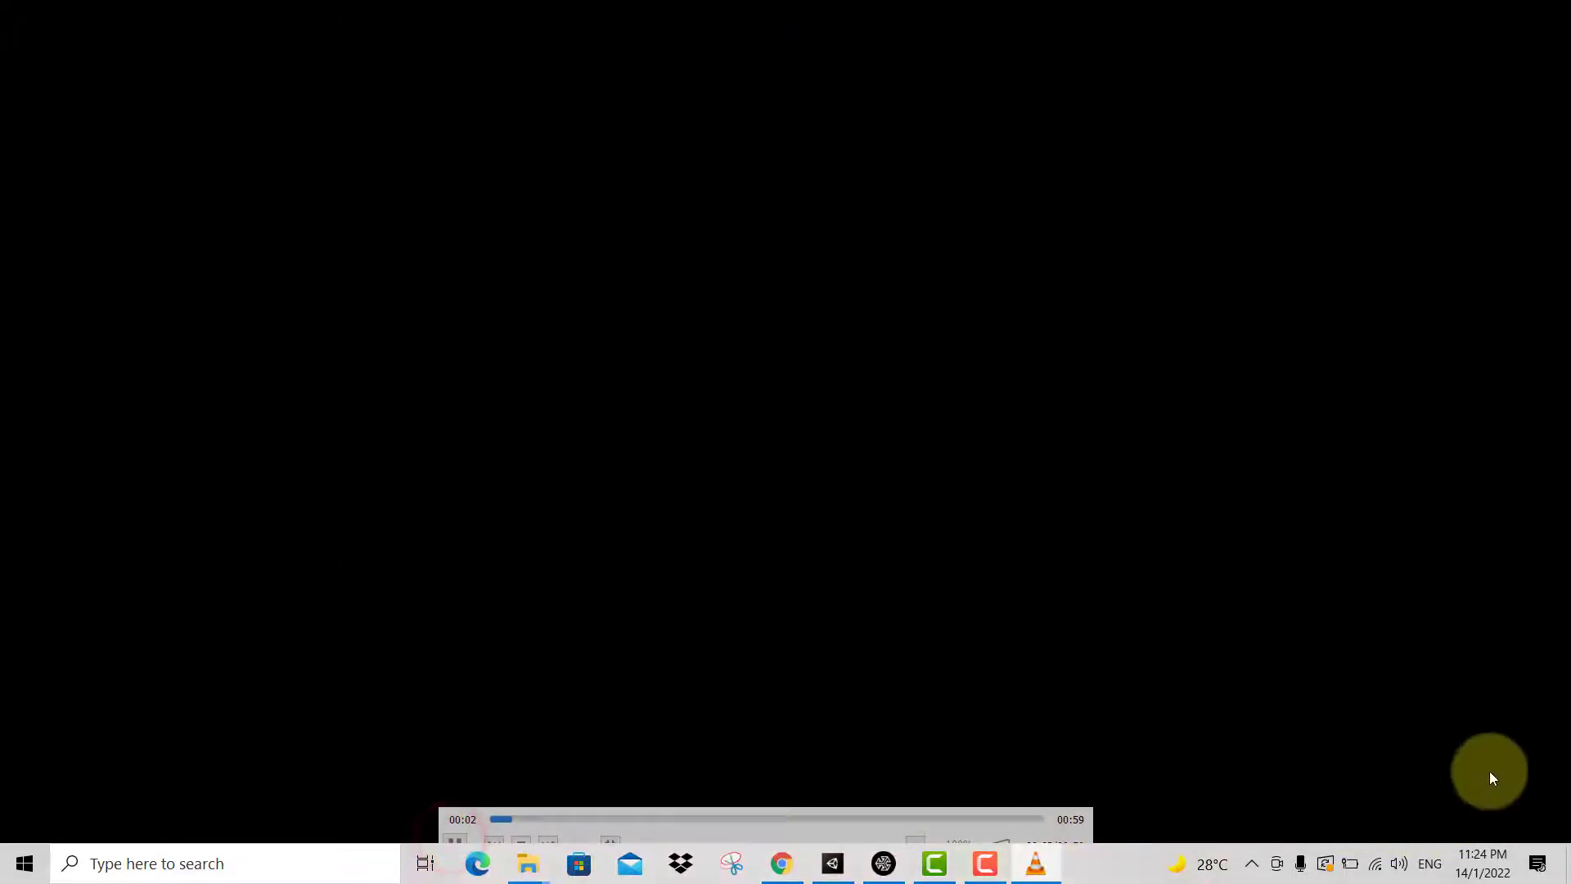